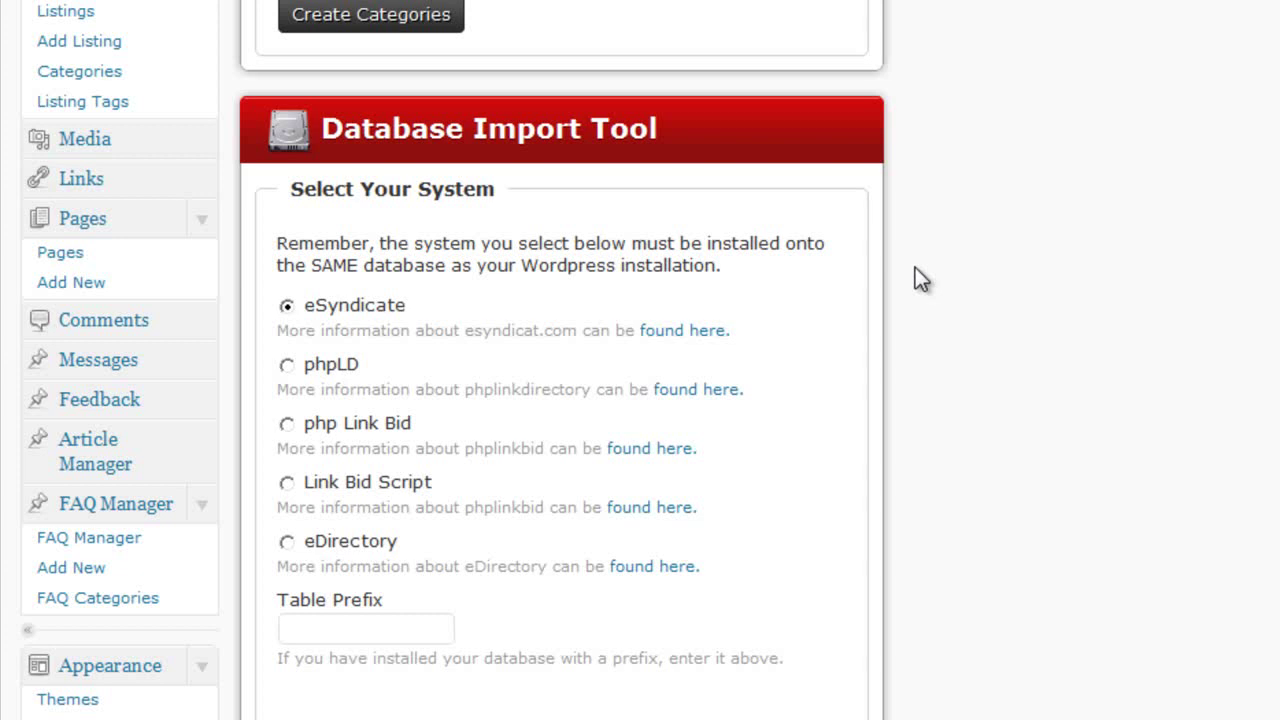
# - Scroll down to the Database Import Tool to review the five supported source systems
pyautogui.scroll(-3, 915, 275)
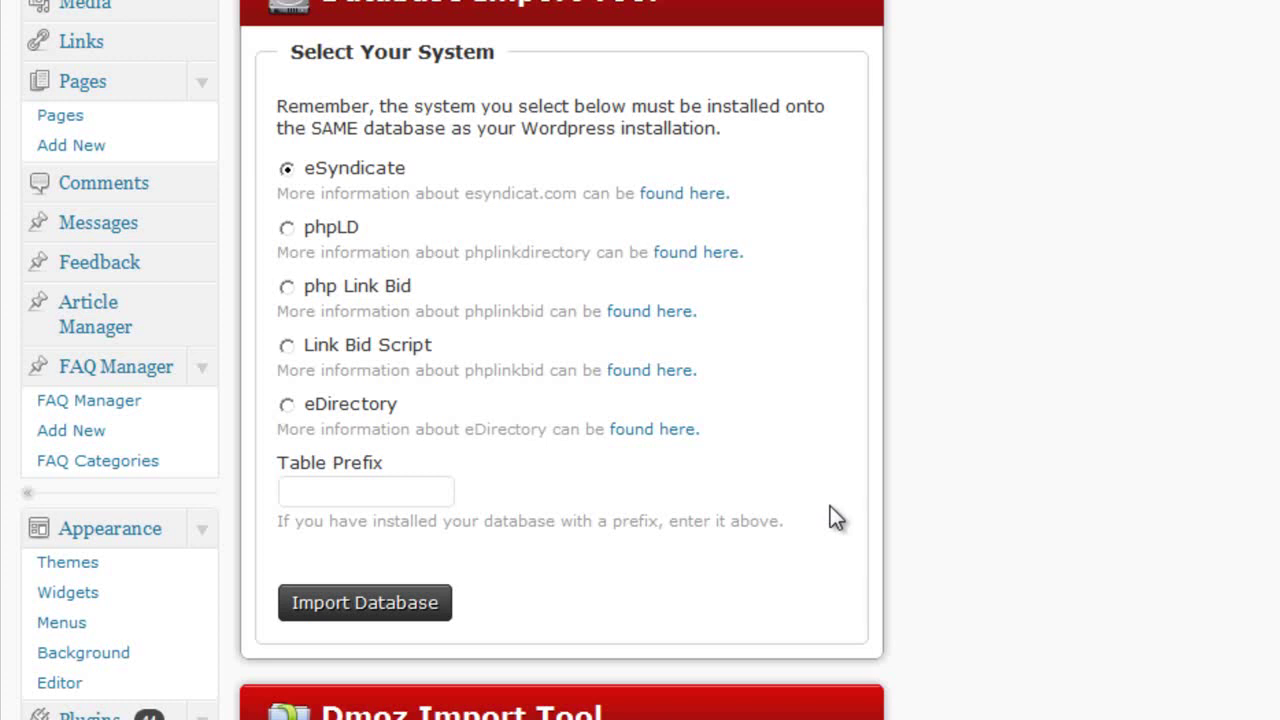
pyautogui.scroll(3, 788, 427)
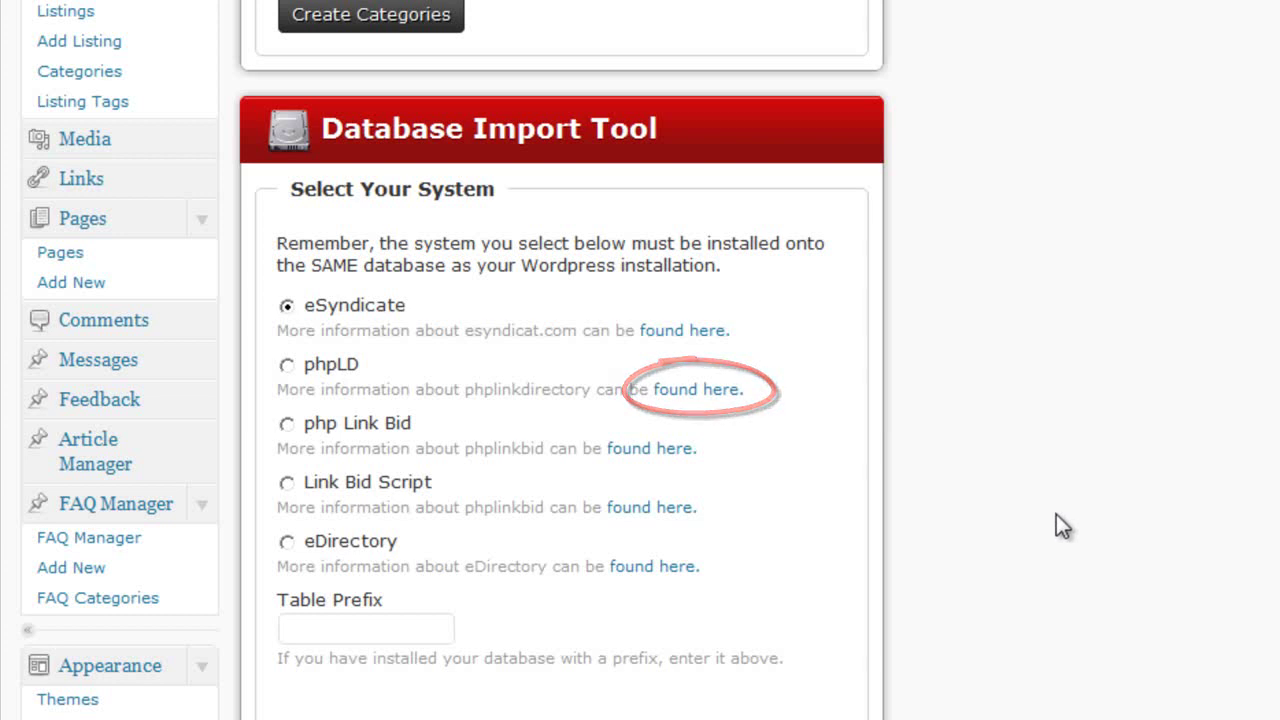
pyautogui.scroll(-3, 1057, 516)
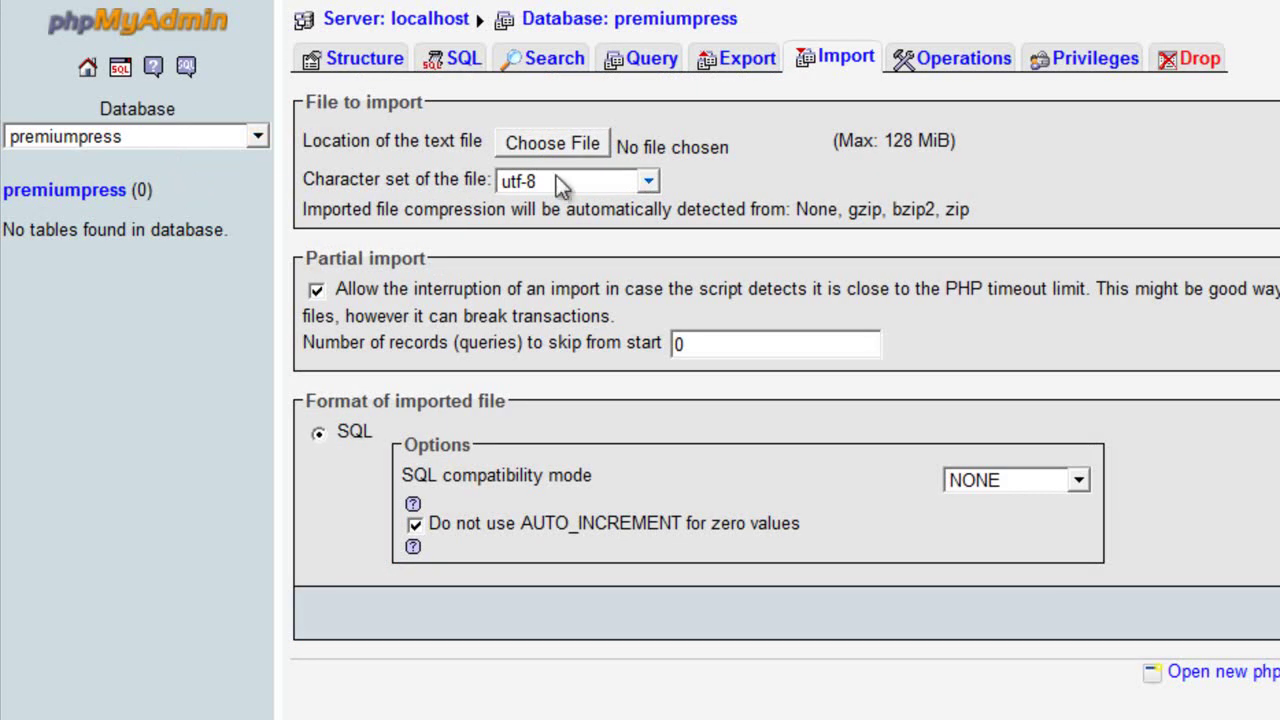
# - Open the Export page for the premiumpress database, which reports no tables found
pyautogui.click(748, 58)
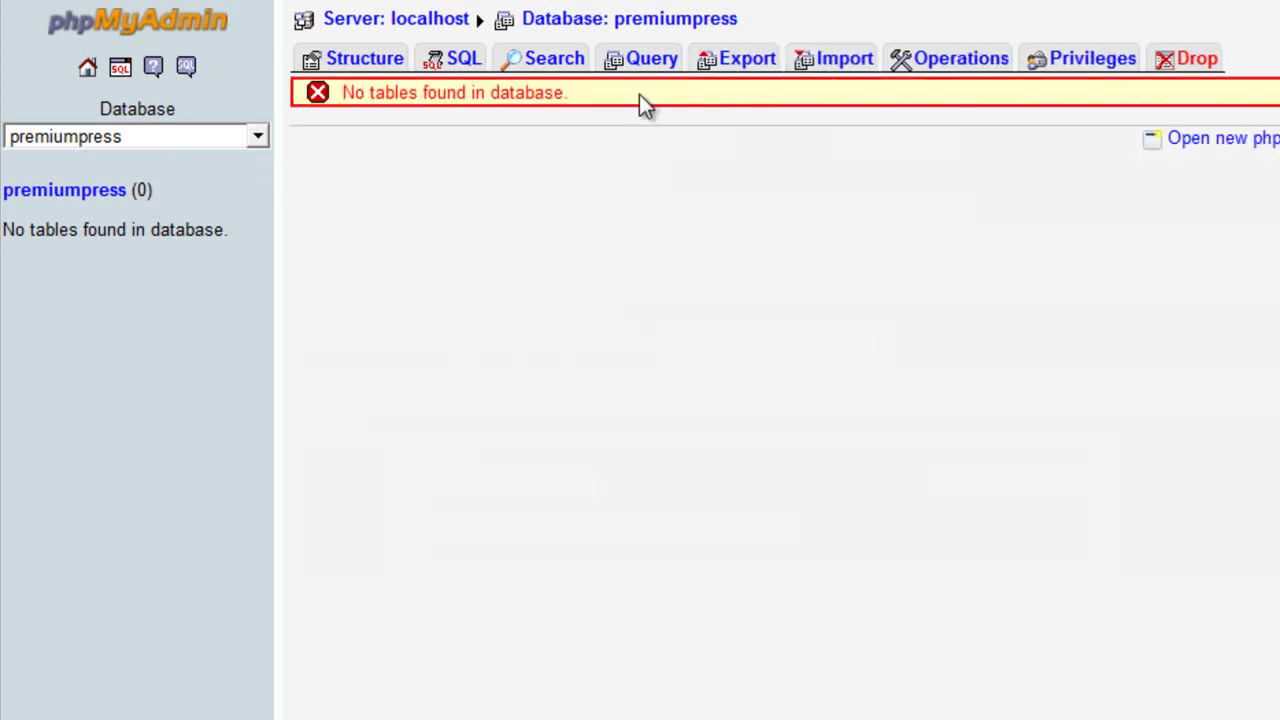
# - Switch to the test database and open its export page with SQL format selected
pyautogui.click(199, 138)
pyautogui.click(103, 536)
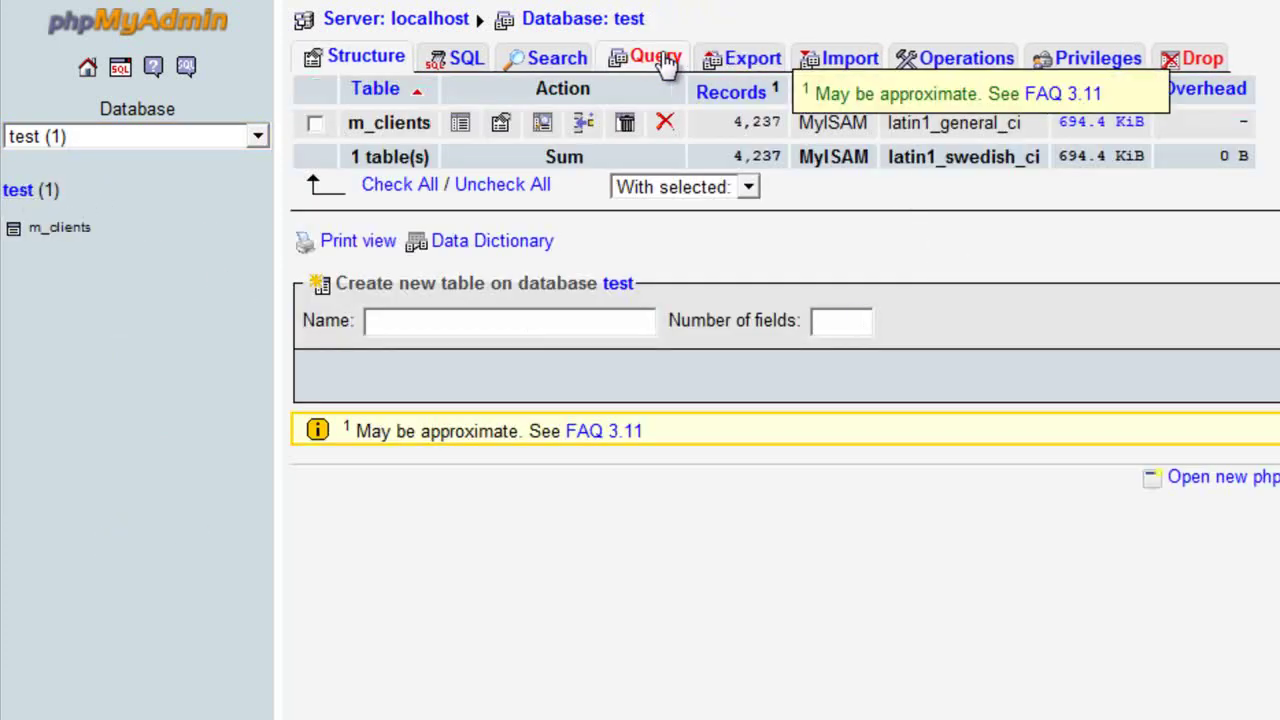
pyautogui.click(762, 62)
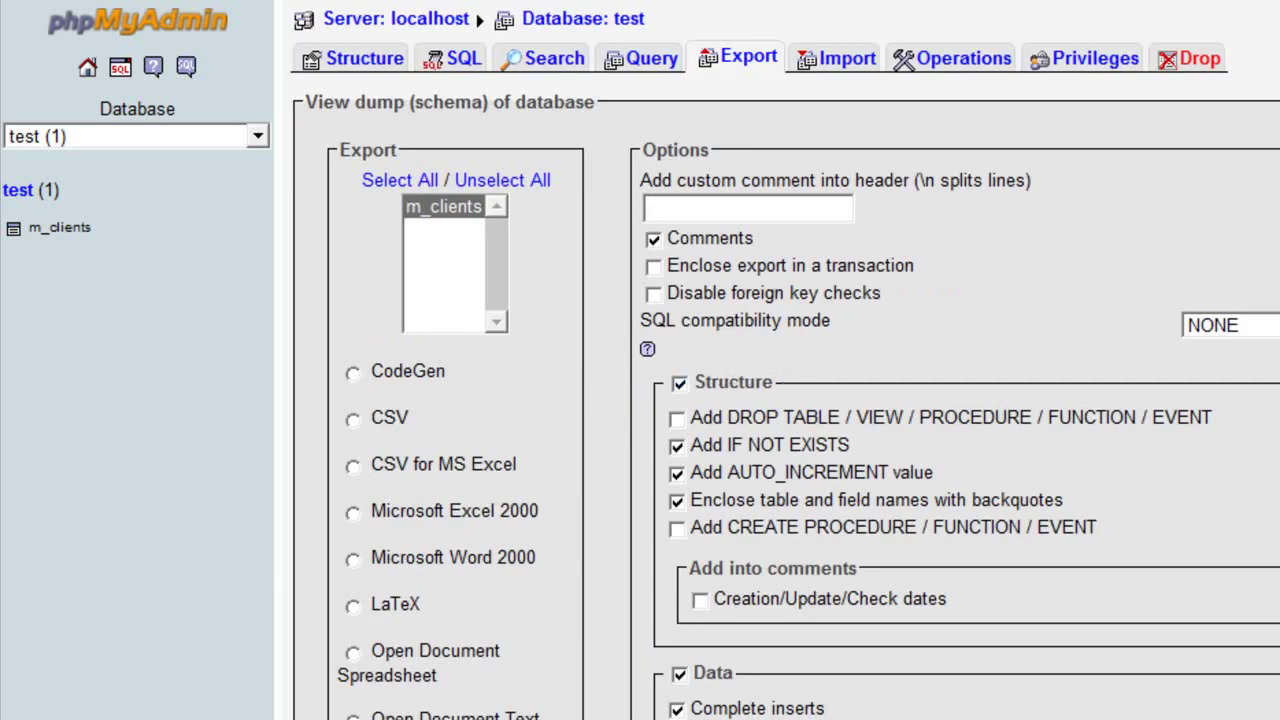
pyautogui.scroll(-5, 425, 638)
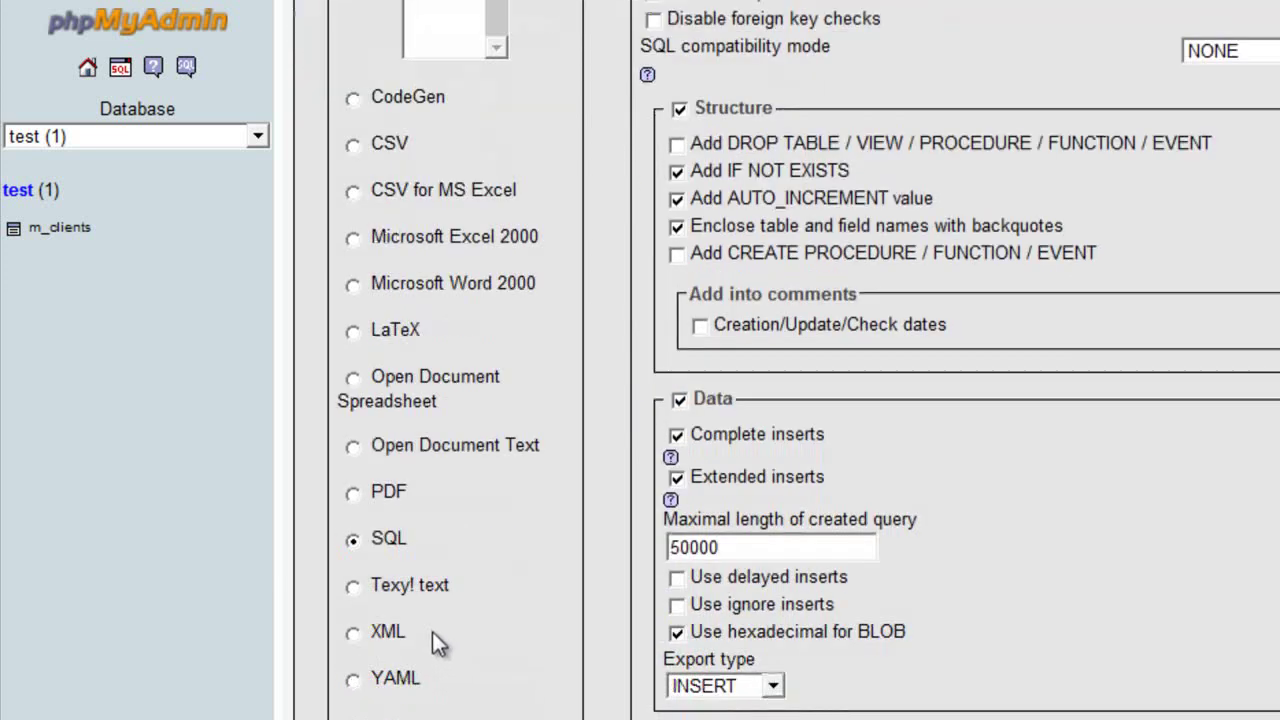
pyautogui.moveTo(382, 540); pyautogui.dragTo(412, 540)
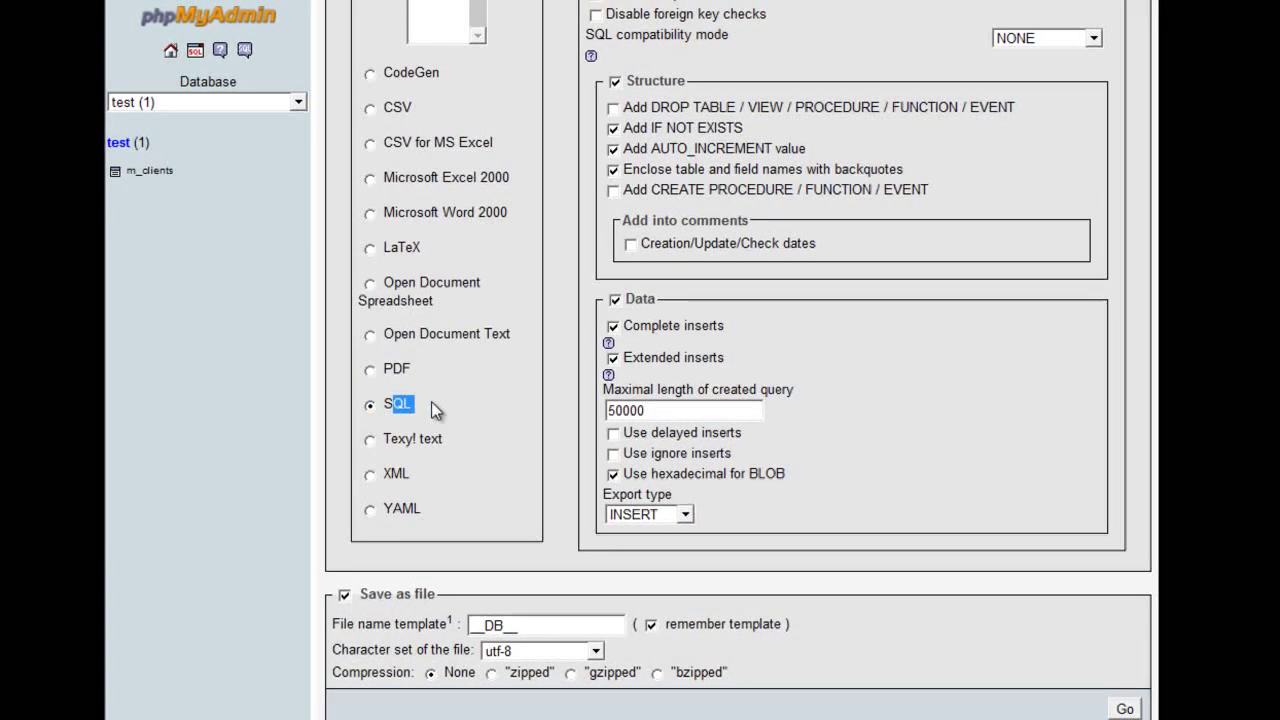
# - Set the saved export file's compression to zipped
pyautogui.click(490, 647)
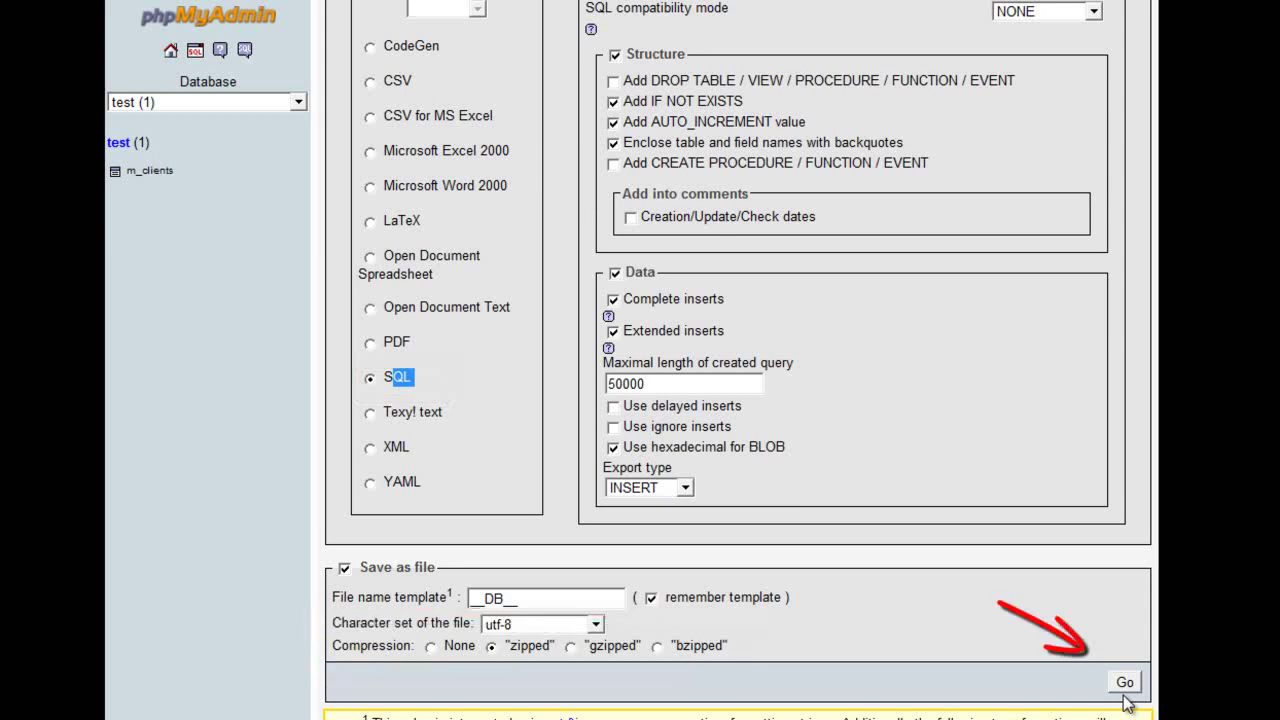
pyautogui.scroll(5, 849, 546)
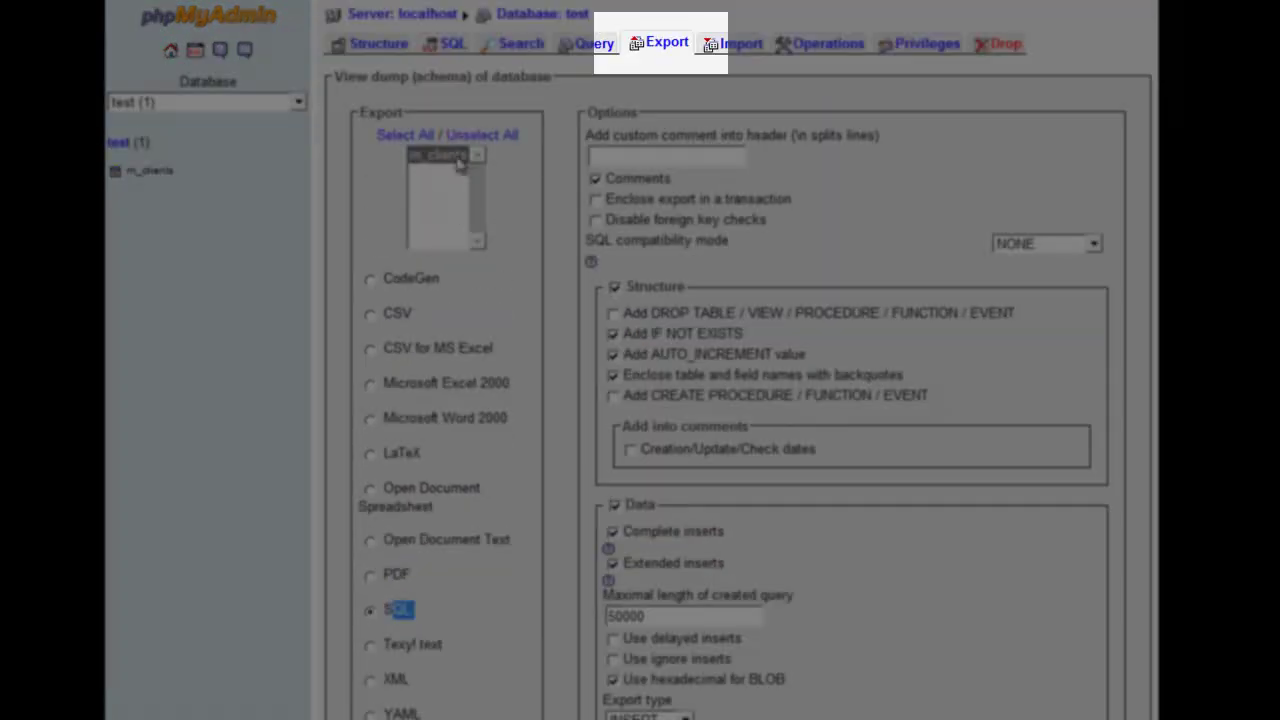
pyautogui.scroll(-5, 443, 162)
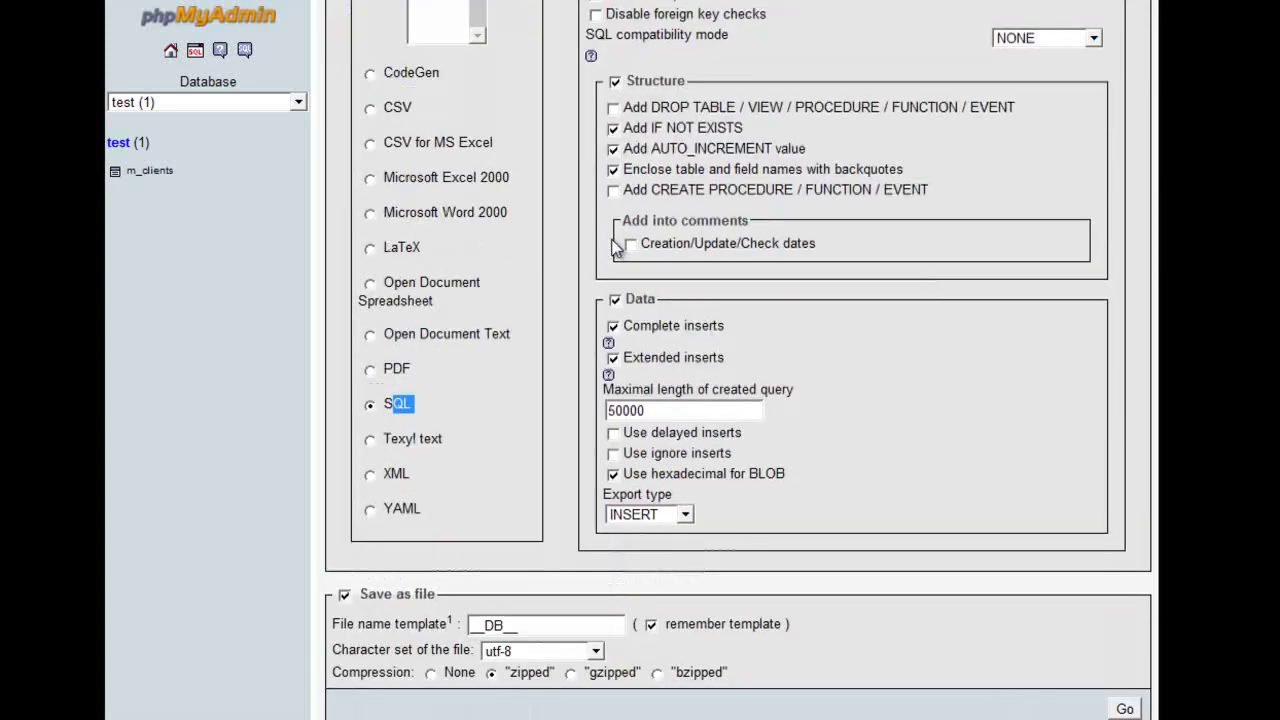
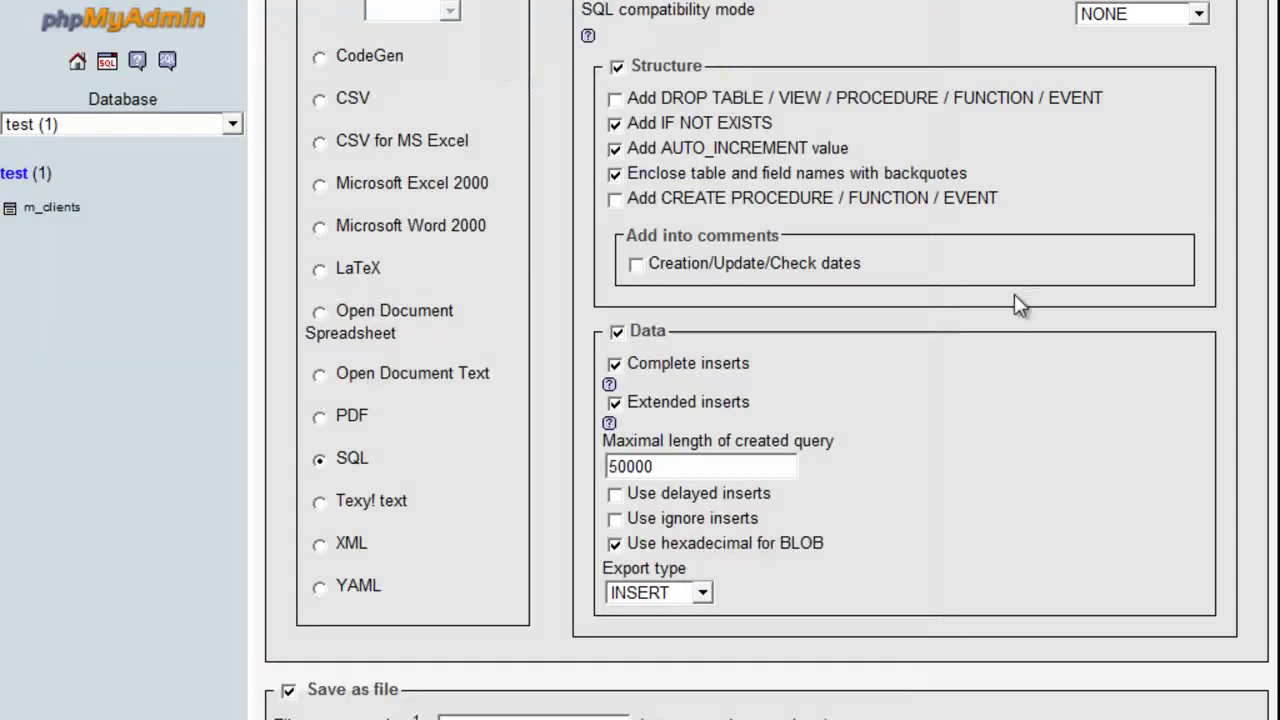
# - Pick premiumpress from the left-panel Database list and confirm it has no tables yet
pyautogui.scroll(3, 1014, 294)
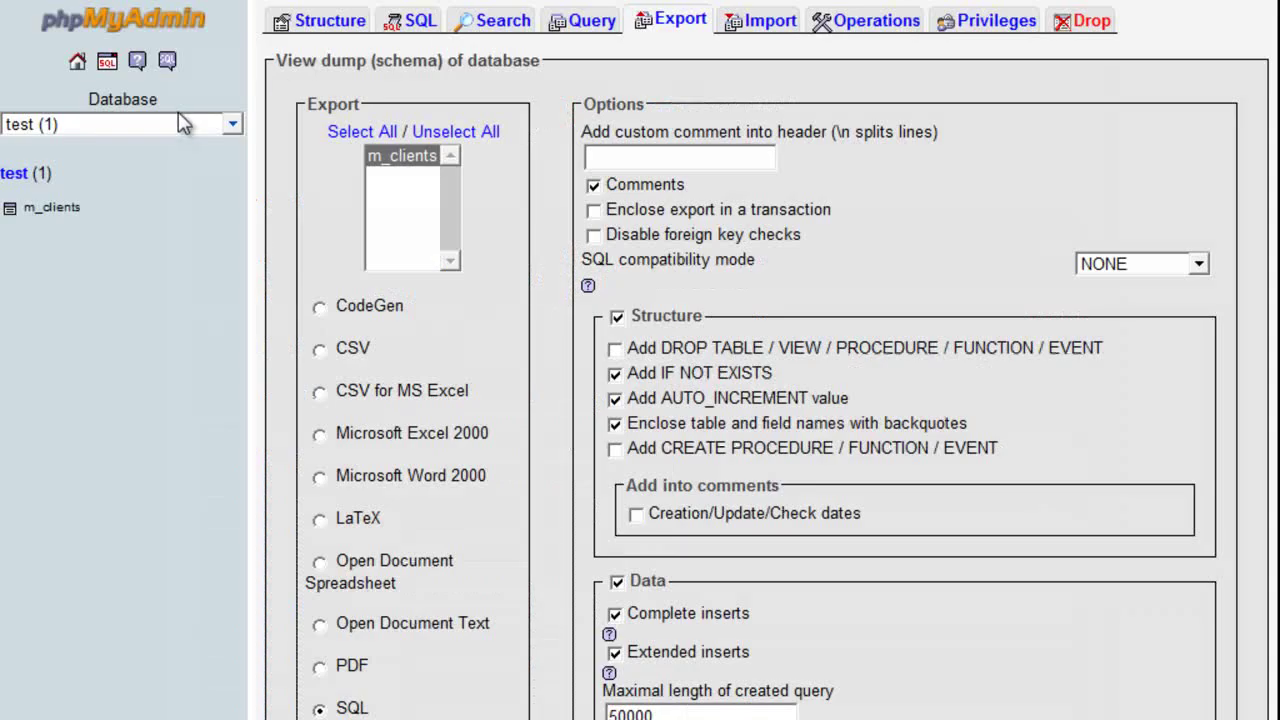
pyautogui.click(178, 121)
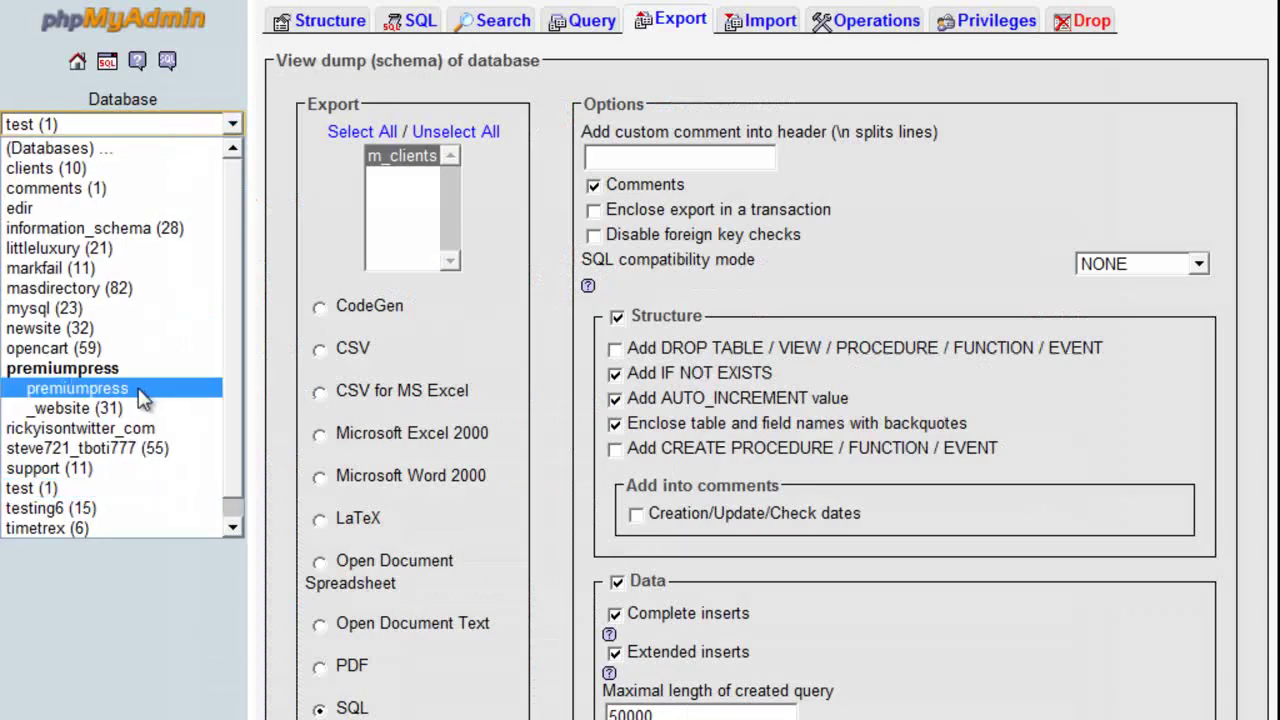
pyautogui.click(140, 391)
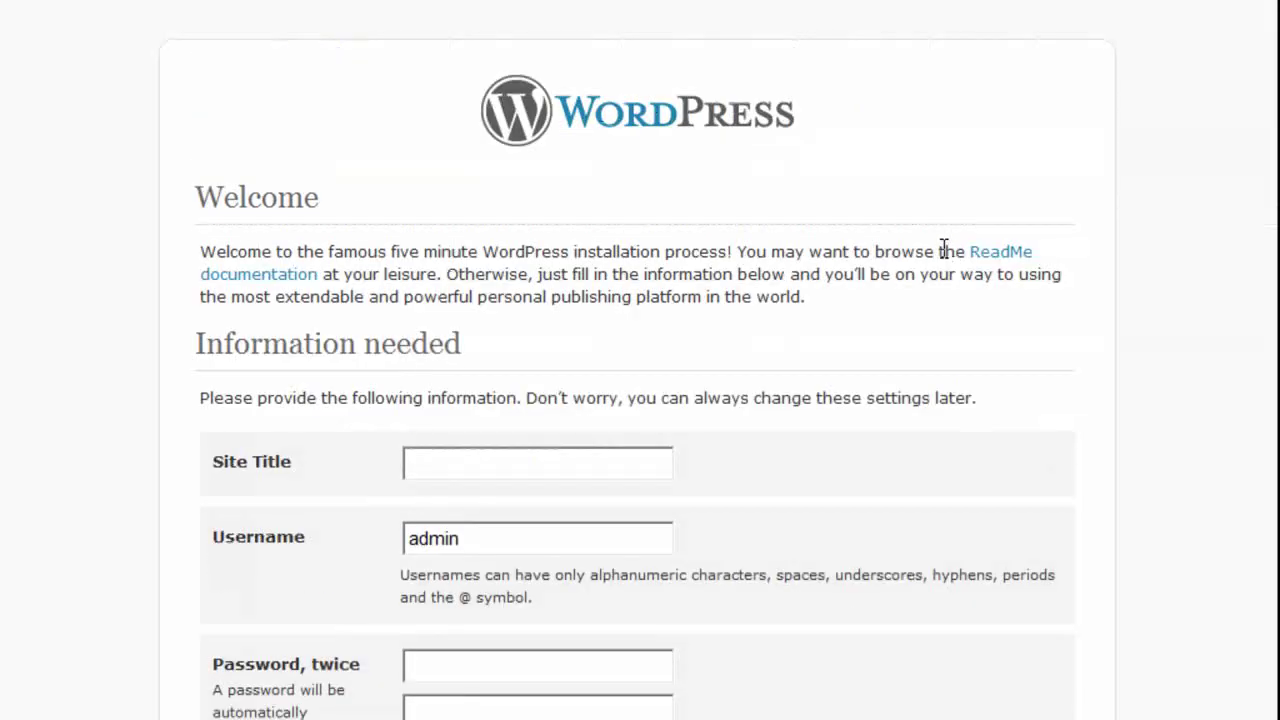
pyautogui.scroll(-2, 940, 255)
pyautogui.scroll(2, 930, 270)
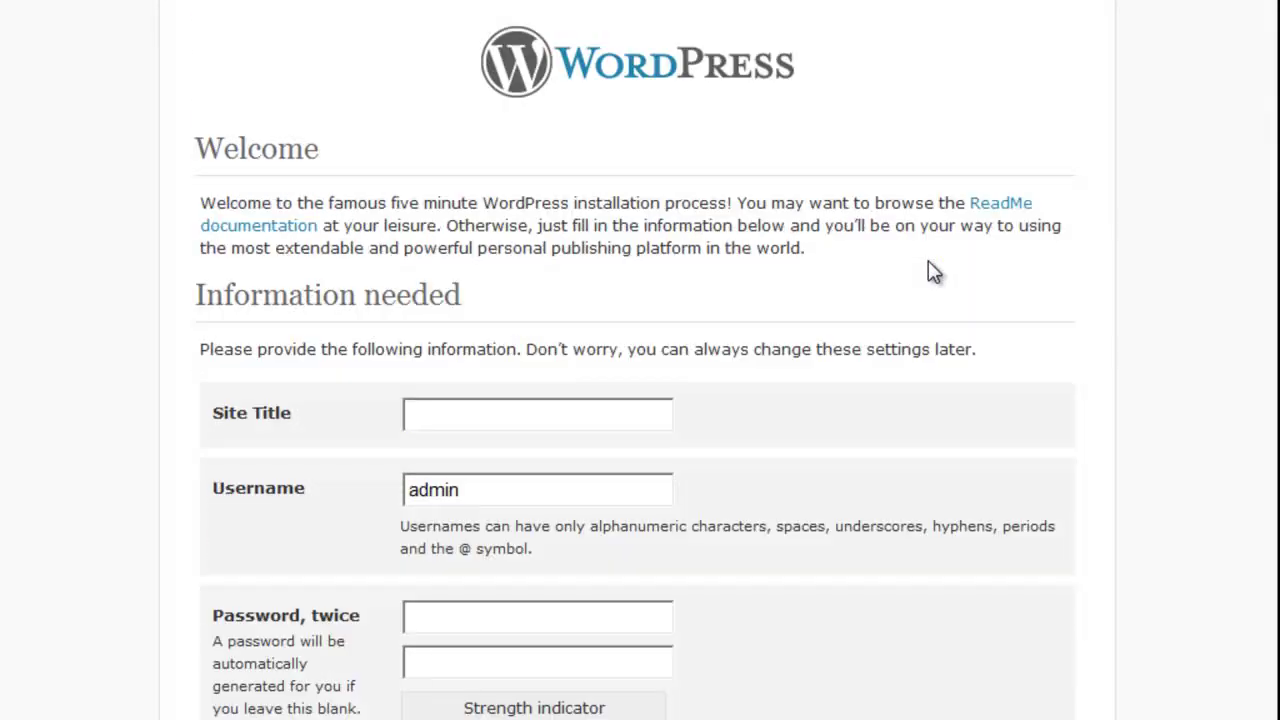
# - Fill the install form with site title 'Demo Website', the username and a password, then install WordPress
pyautogui.click(517, 426)
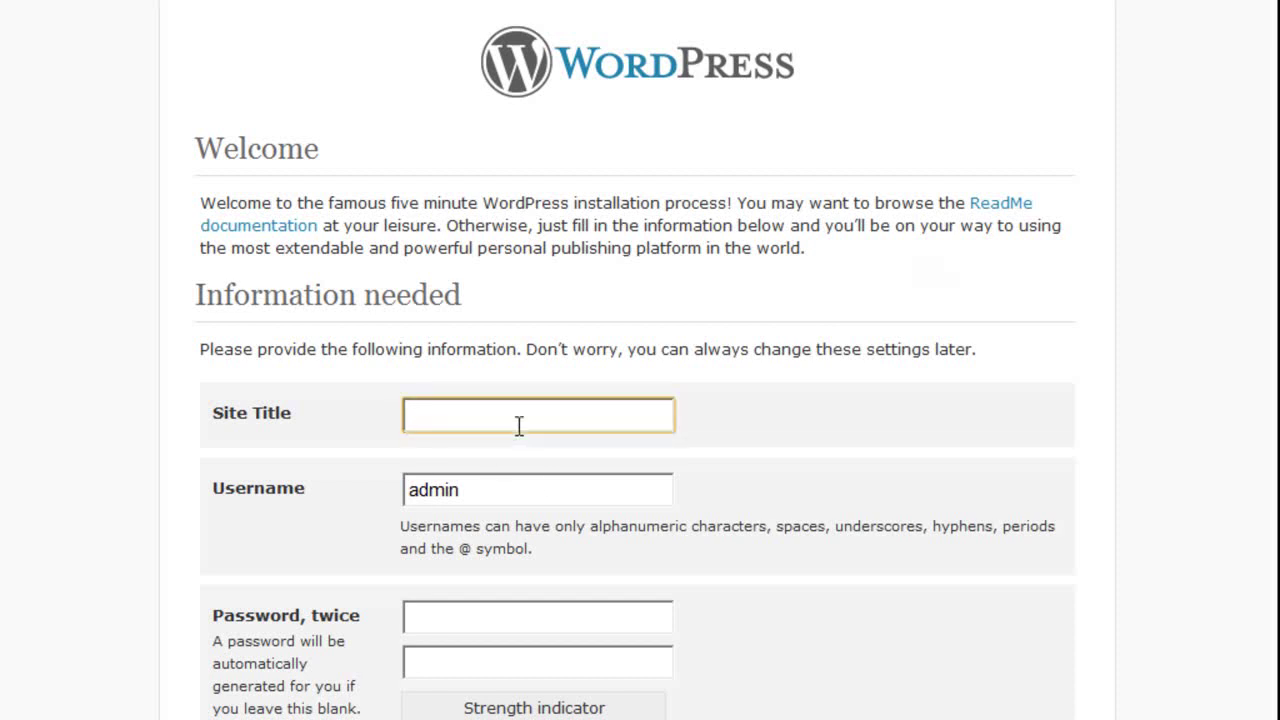
pyautogui.write('Demo Website')
pyautogui.press('Tab')
pyautogui.press('Tab')
pyautogui.press('Tab')
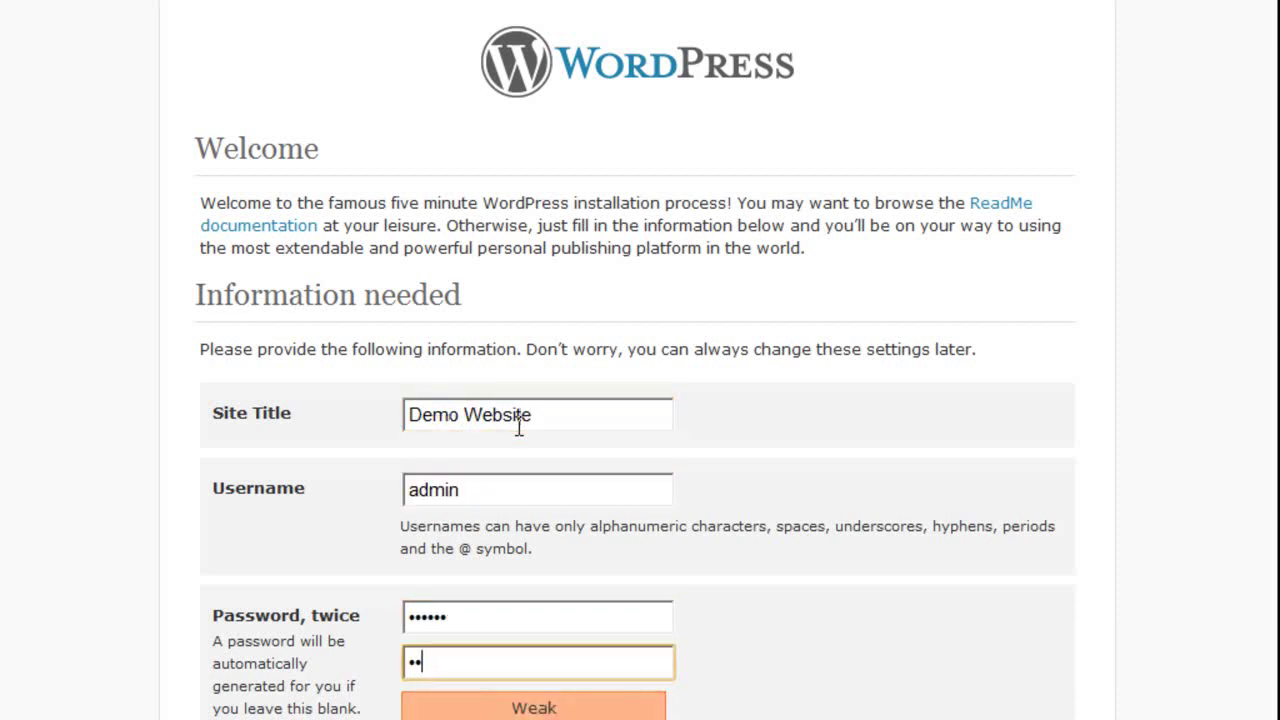
pyautogui.press('Tab')
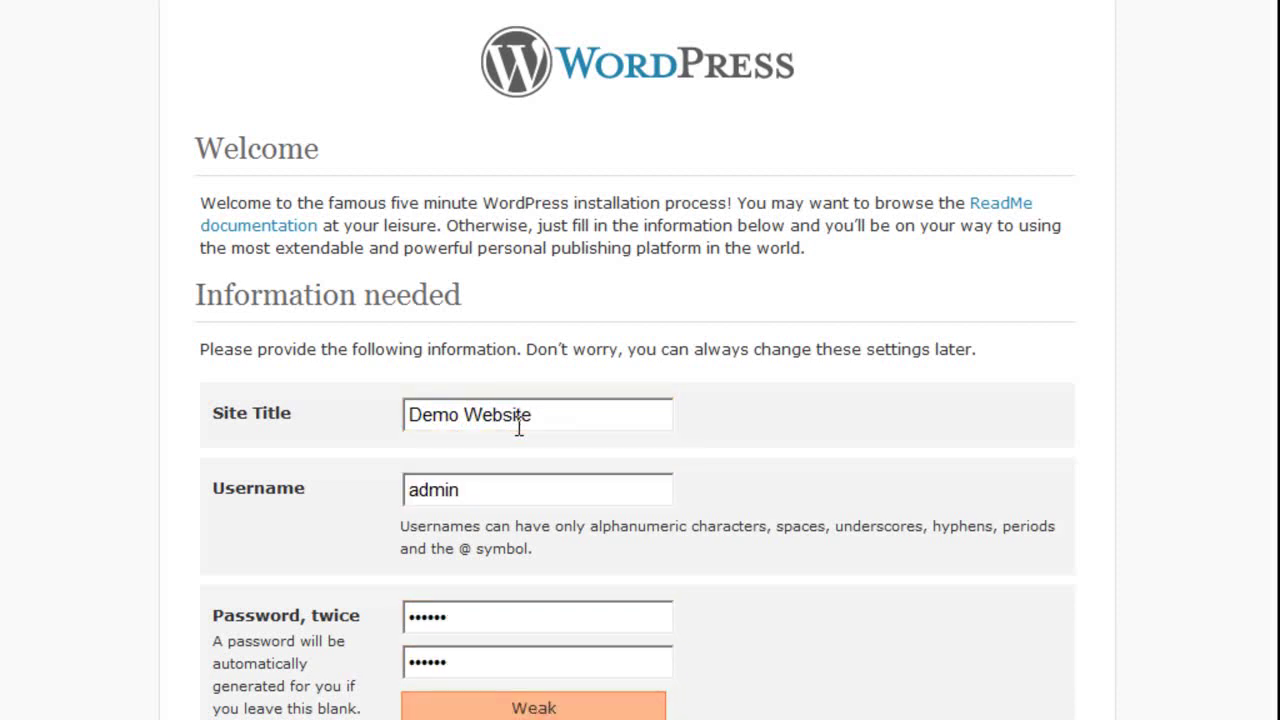
pyautogui.scroll(-2, 734, 594)
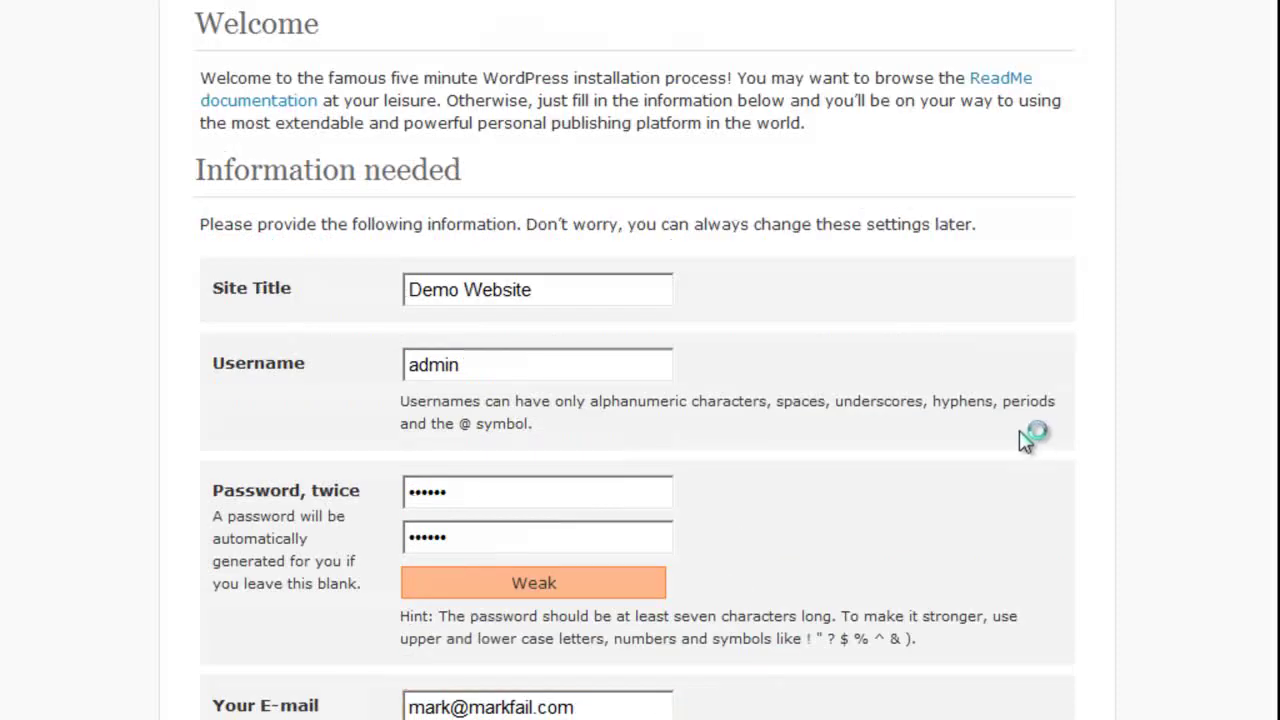
pyautogui.click(280, 452)
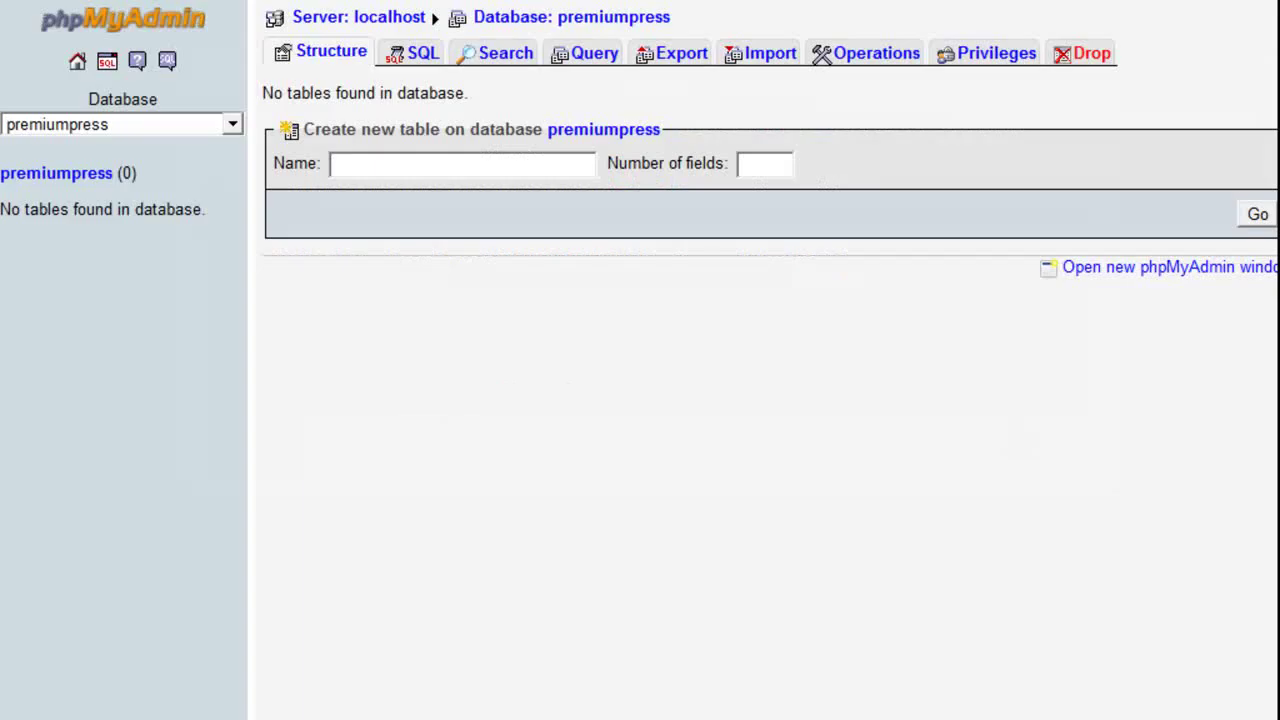
# - Reload premiumpress to show its 11 wp_ tables, then enter admin and the password on the WordPress login
pyautogui.click(44, 178)
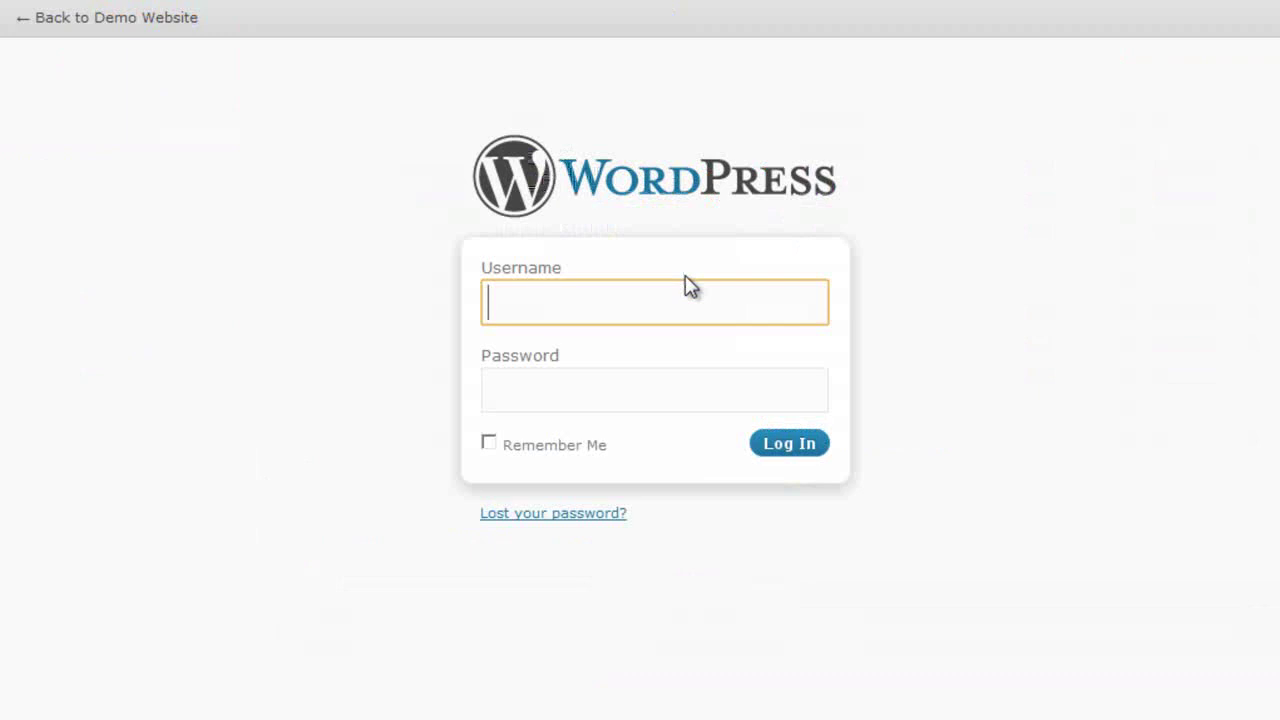
pyautogui.write('admin')
pyautogui.press('Tab')
pyautogui.write('••••••')
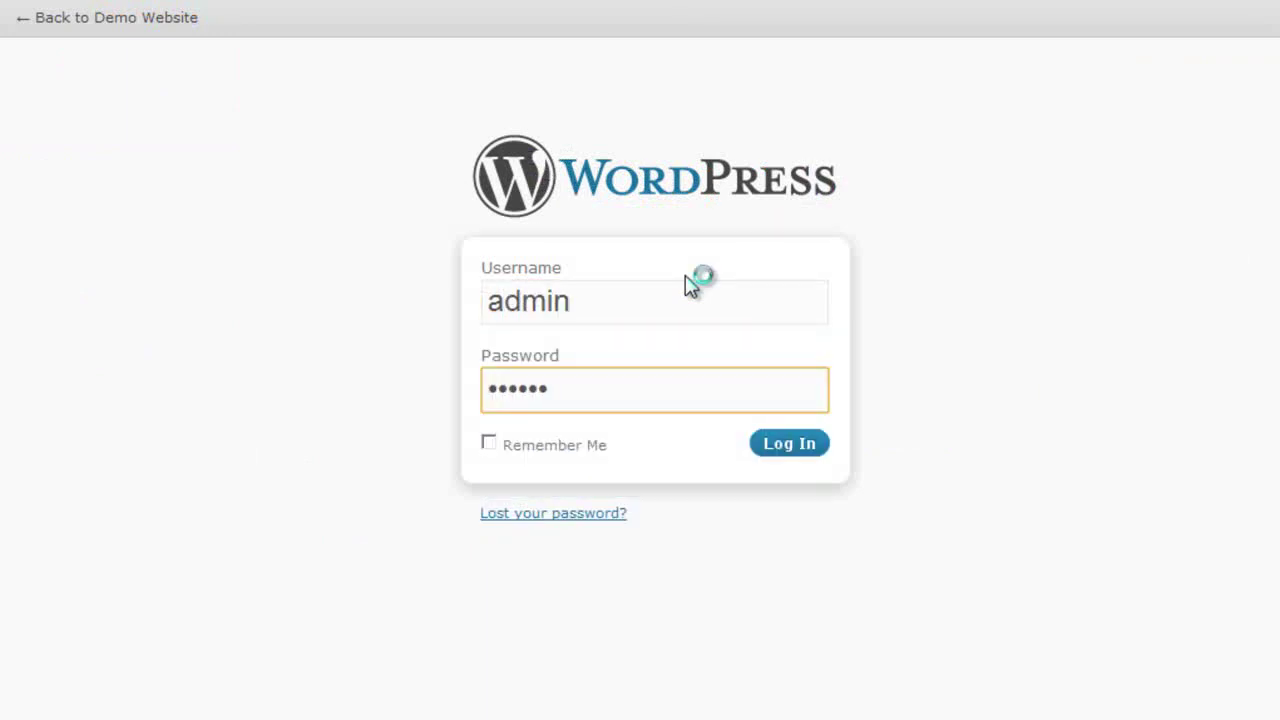
# - Log in as admin and look over the Demo Website Dashboard running the CouponPress theme
pyautogui.press('Return')
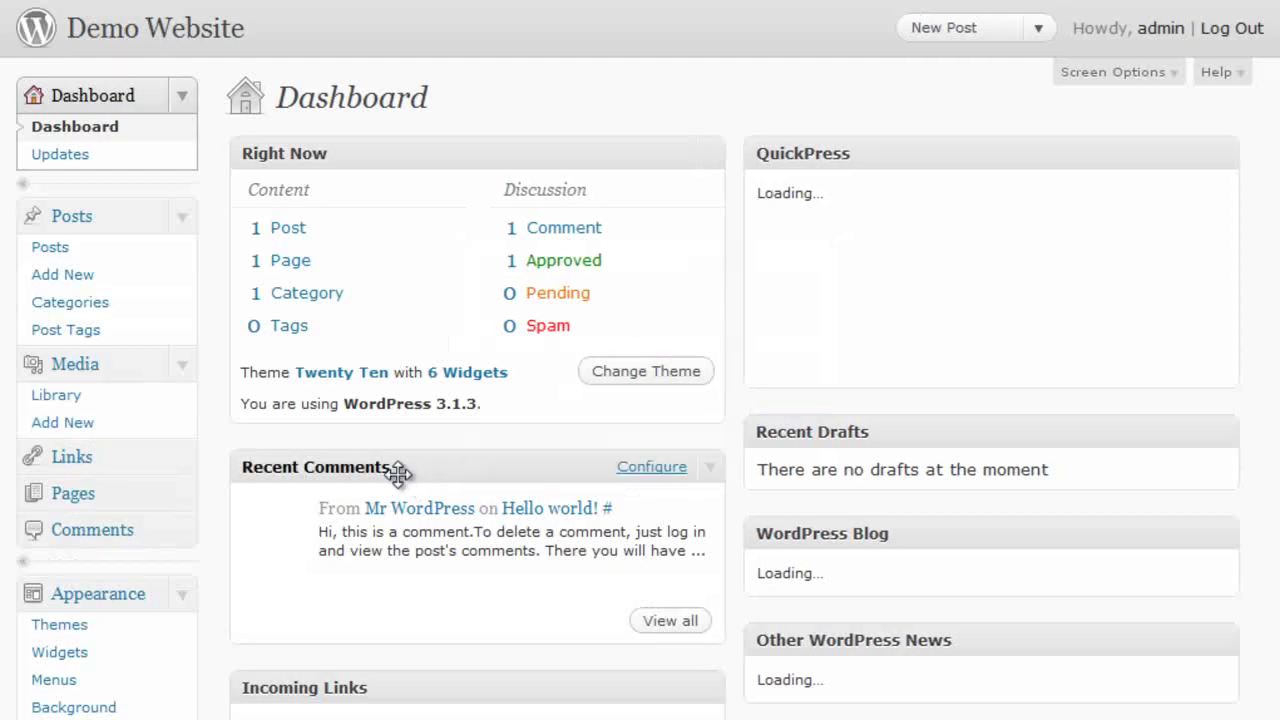
pyautogui.scroll(-2, 96, 573)
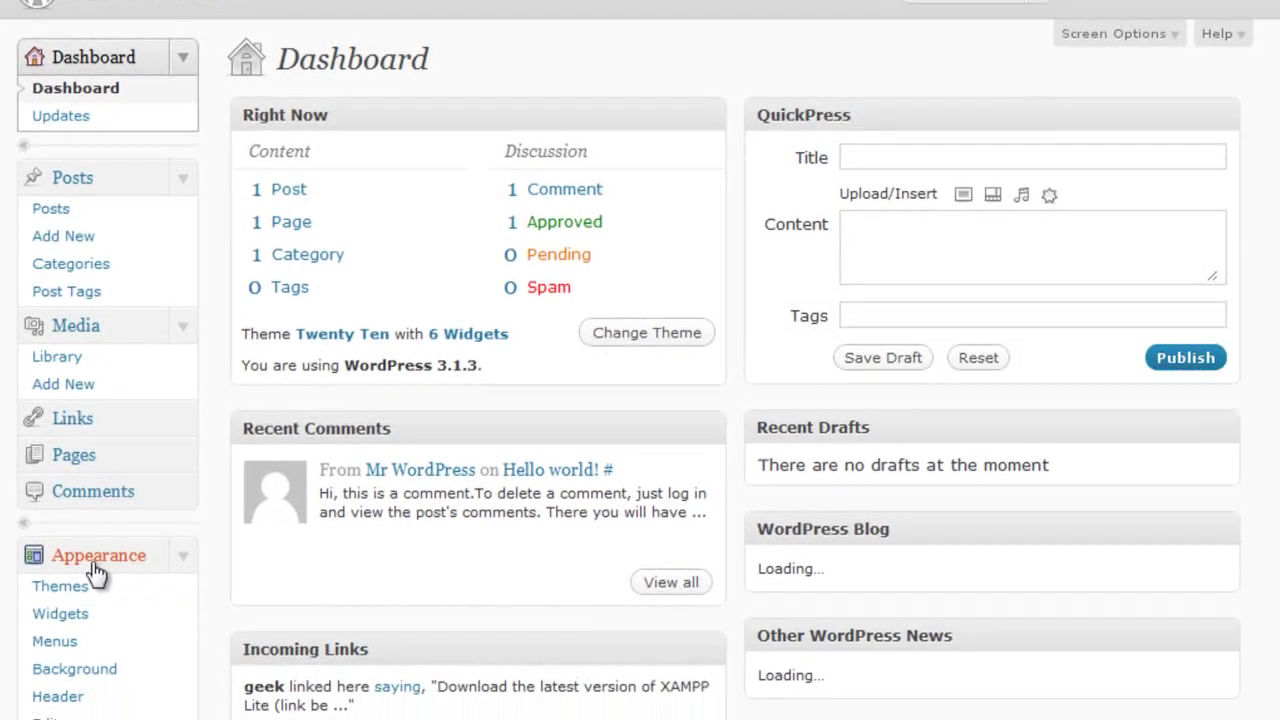
pyautogui.scroll(-3, 96, 573)
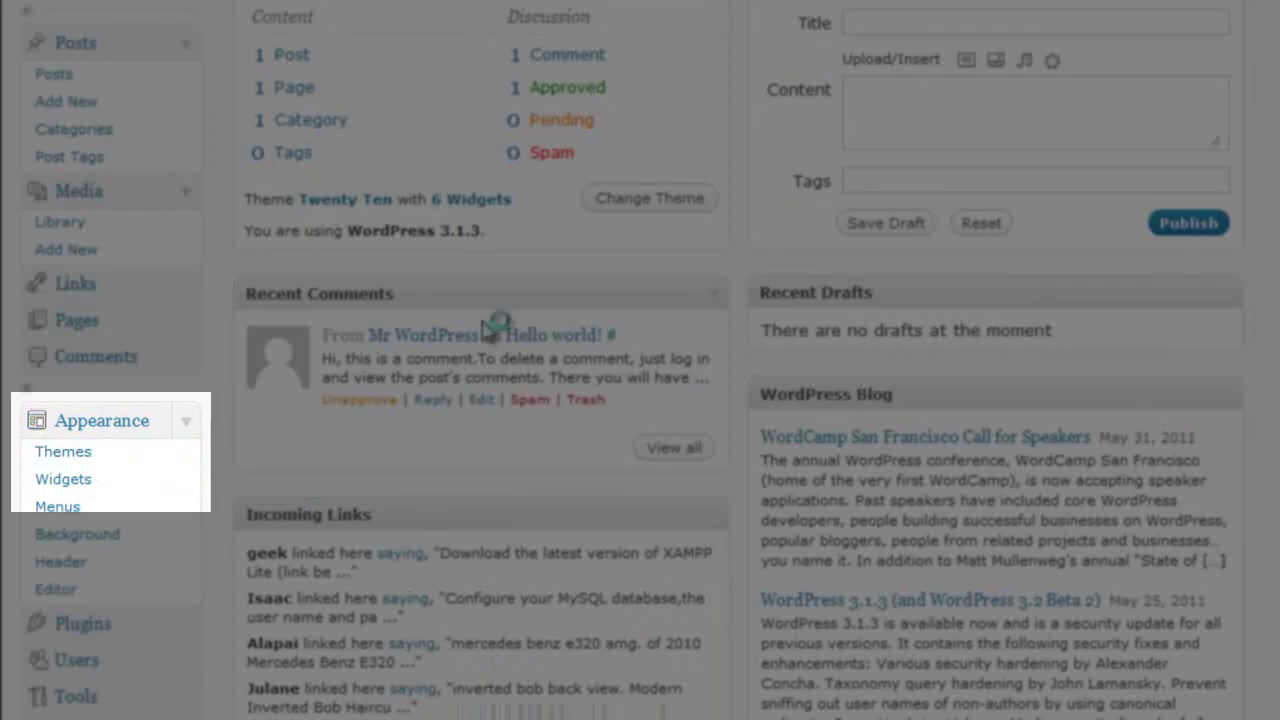
pyautogui.scroll(-3, 621, 190)
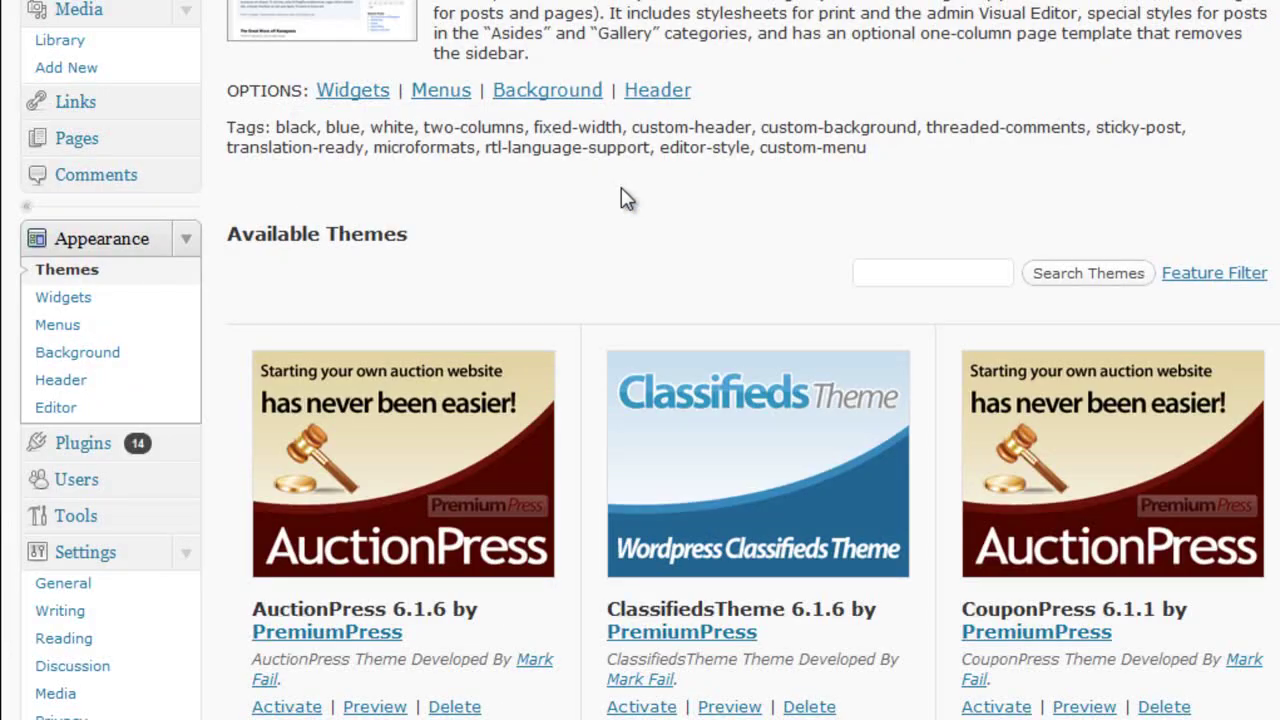
pyautogui.scroll(3, 621, 187)
pyautogui.scroll(-15, 621, 172)
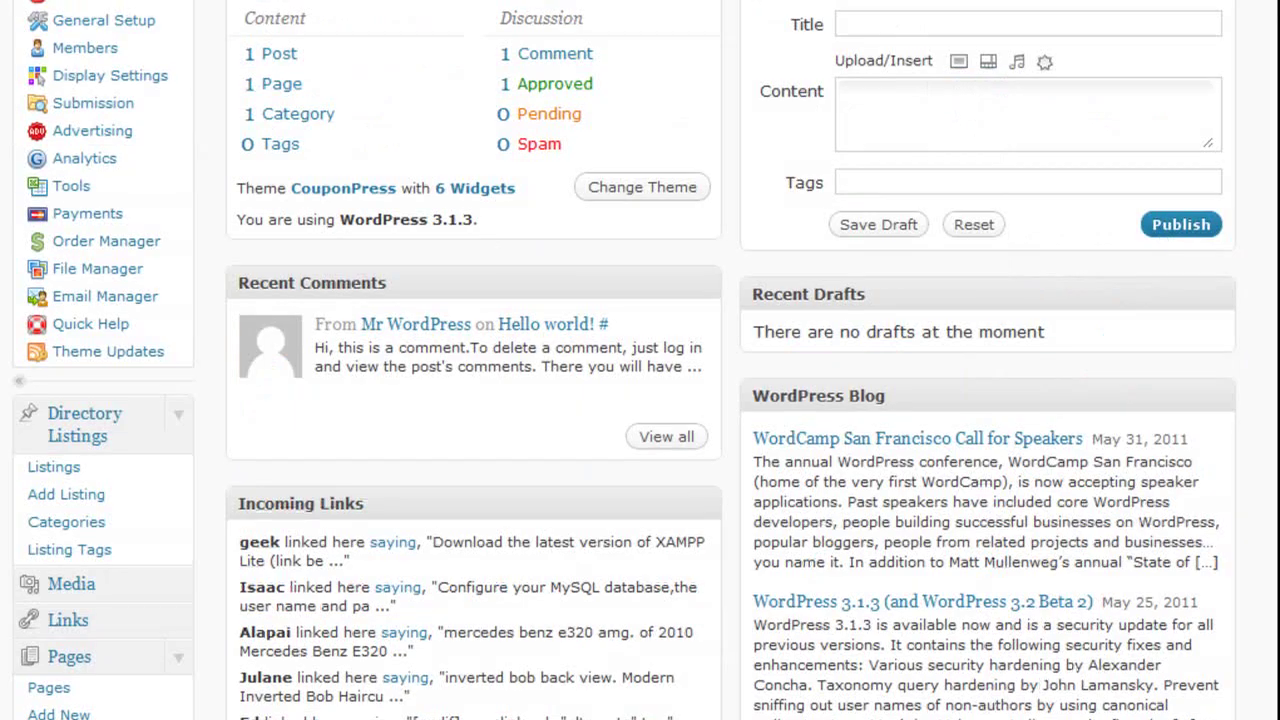
pyautogui.scroll(4, 533, 60)
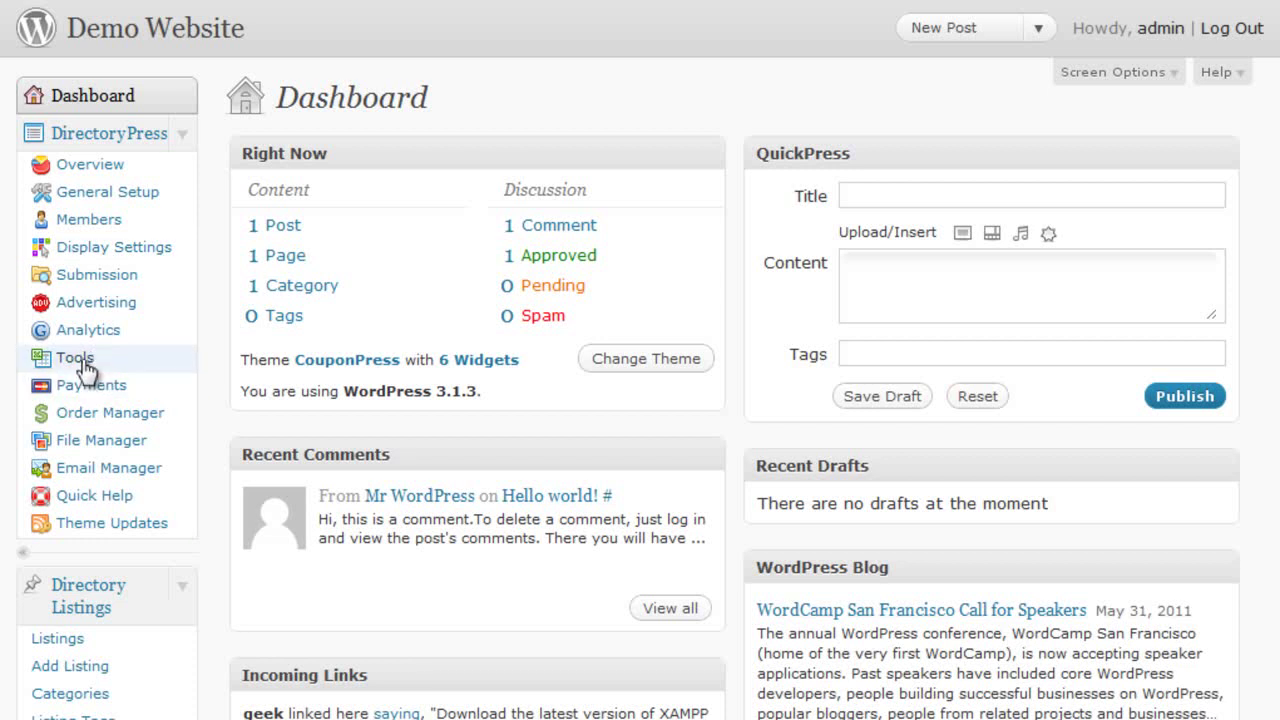
# - Go to DirectoryPress Tools and scroll down to the Database Import Tool section
pyautogui.click(76, 358)
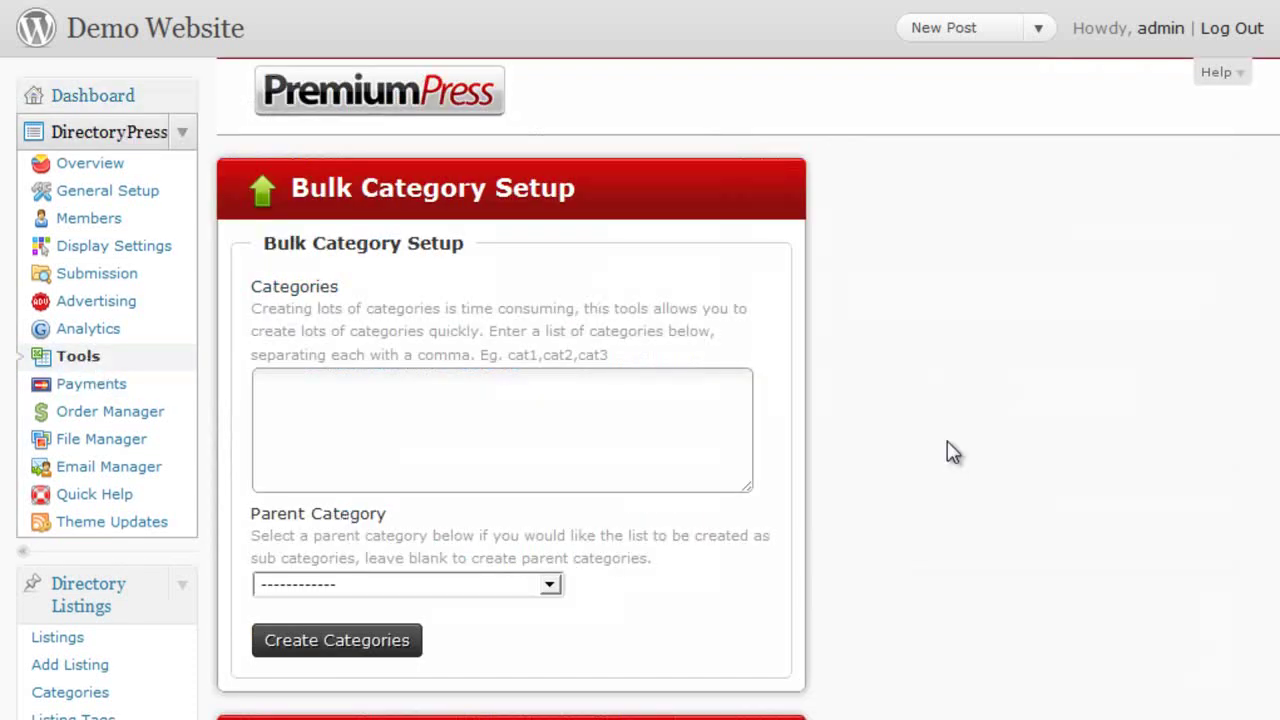
pyautogui.scroll(-5, 843, 344)
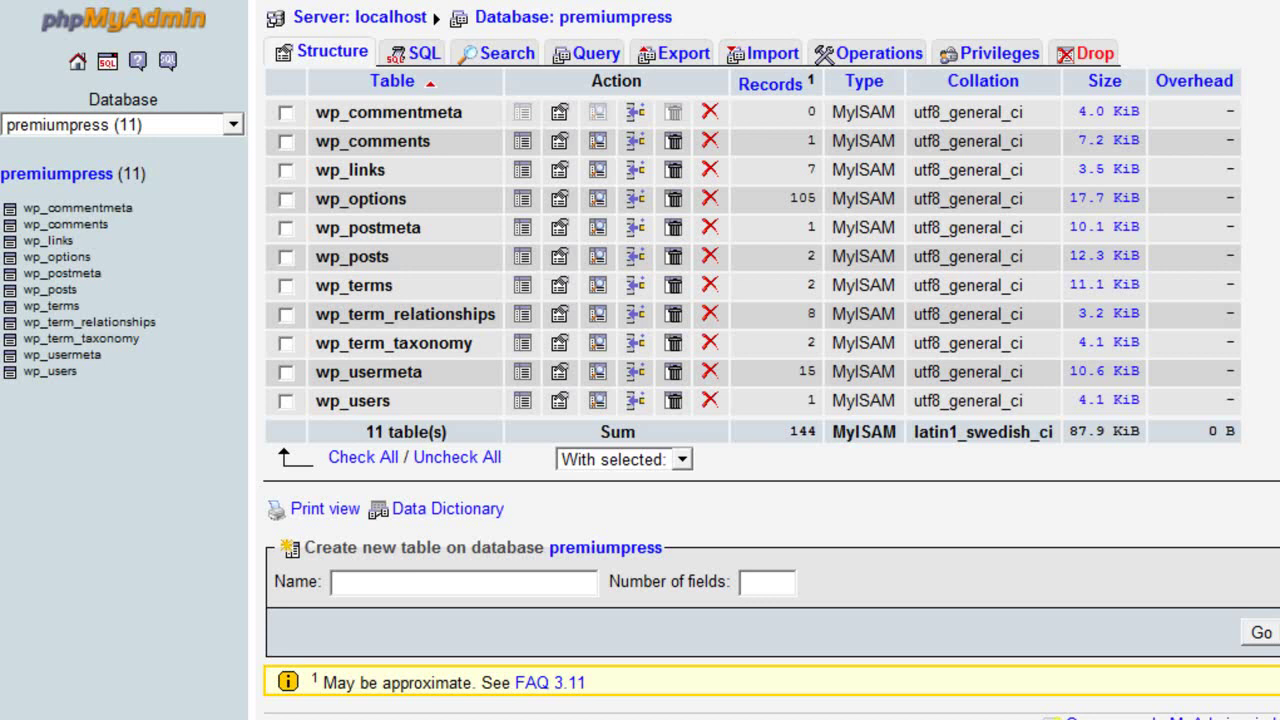
# - Import sql_edirectory.sql into premiumpress, running 392 queries and bringing it to 93 tables
pyautogui.hotkey('alt', 'Tab')
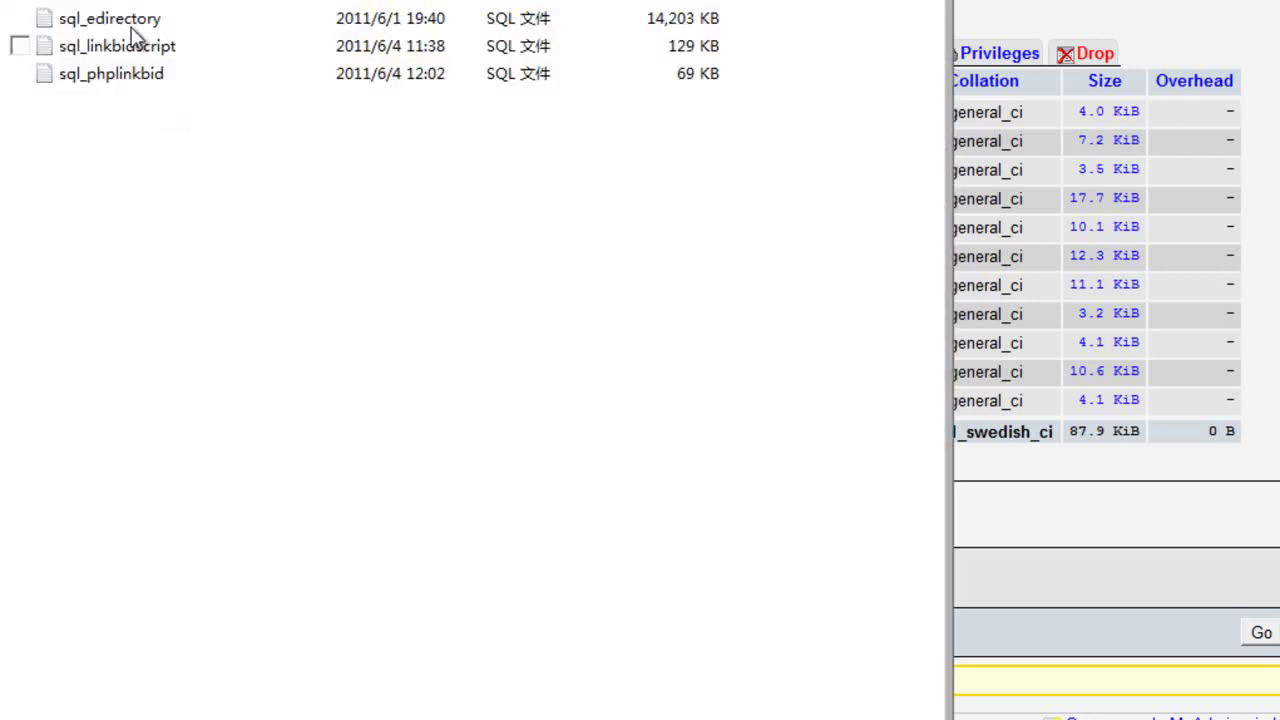
pyautogui.hotkey('alt', 'Tab')
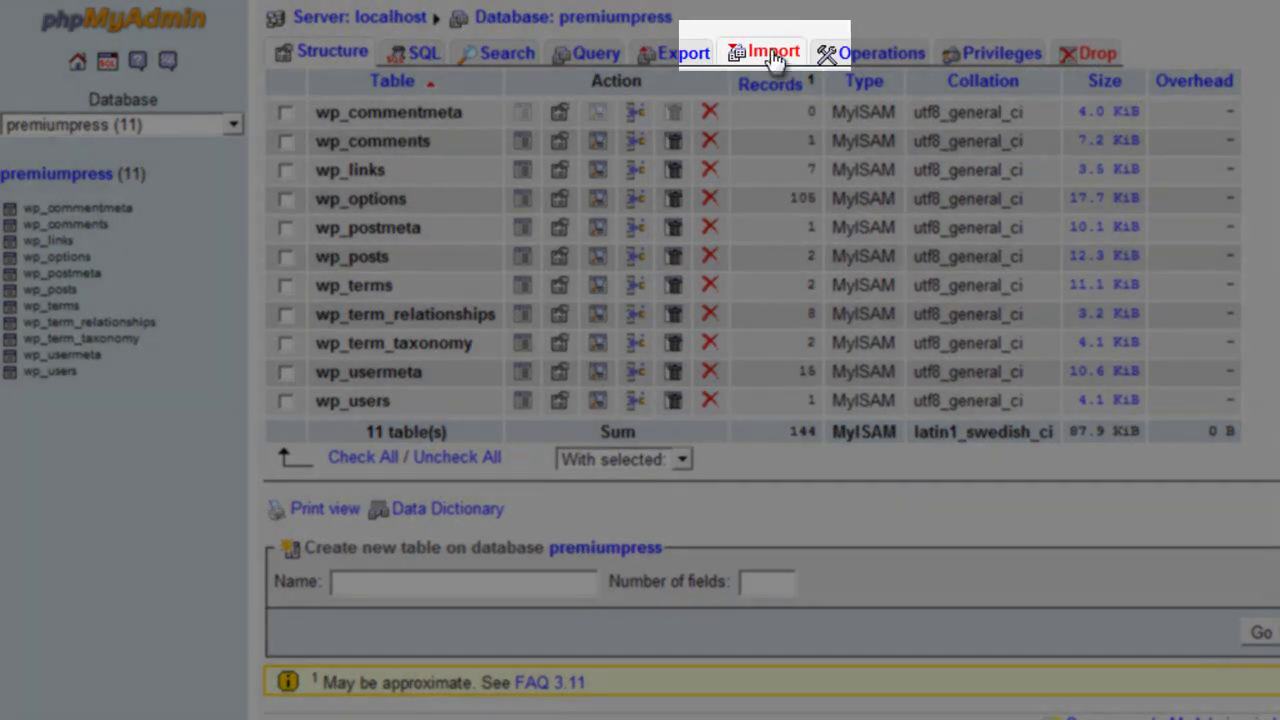
pyautogui.click(775, 55)
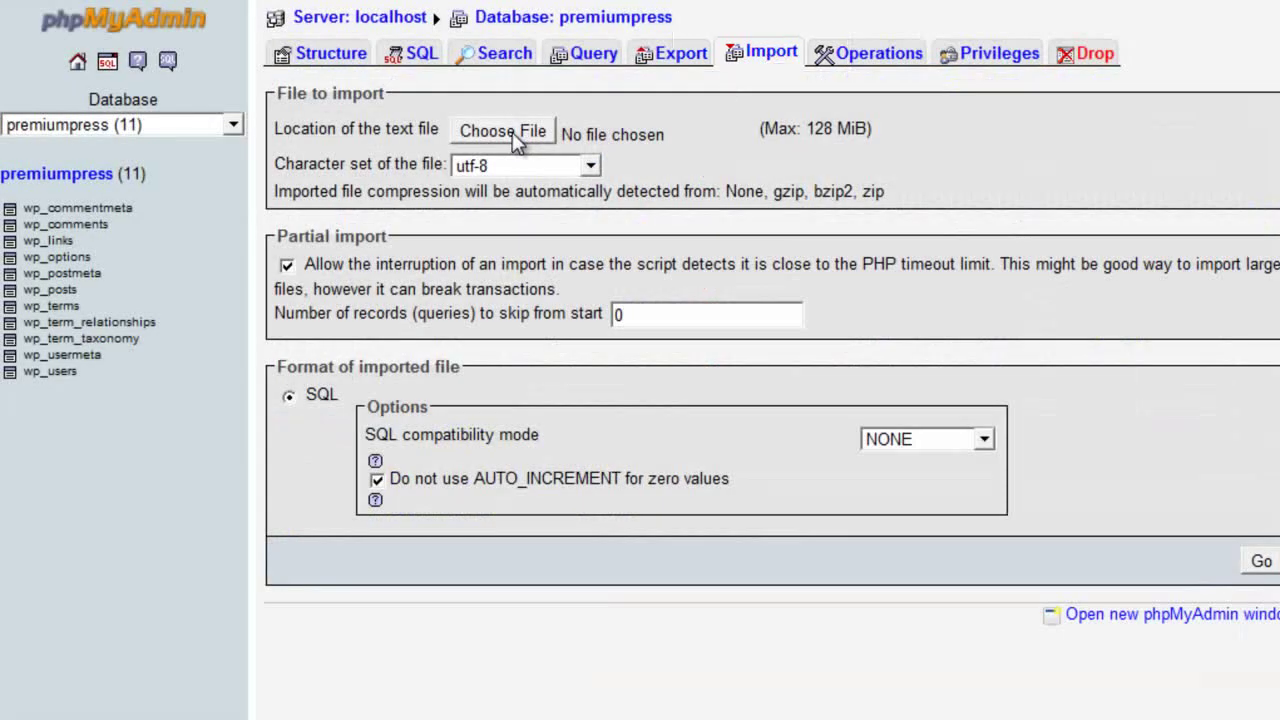
pyautogui.click(512, 135)
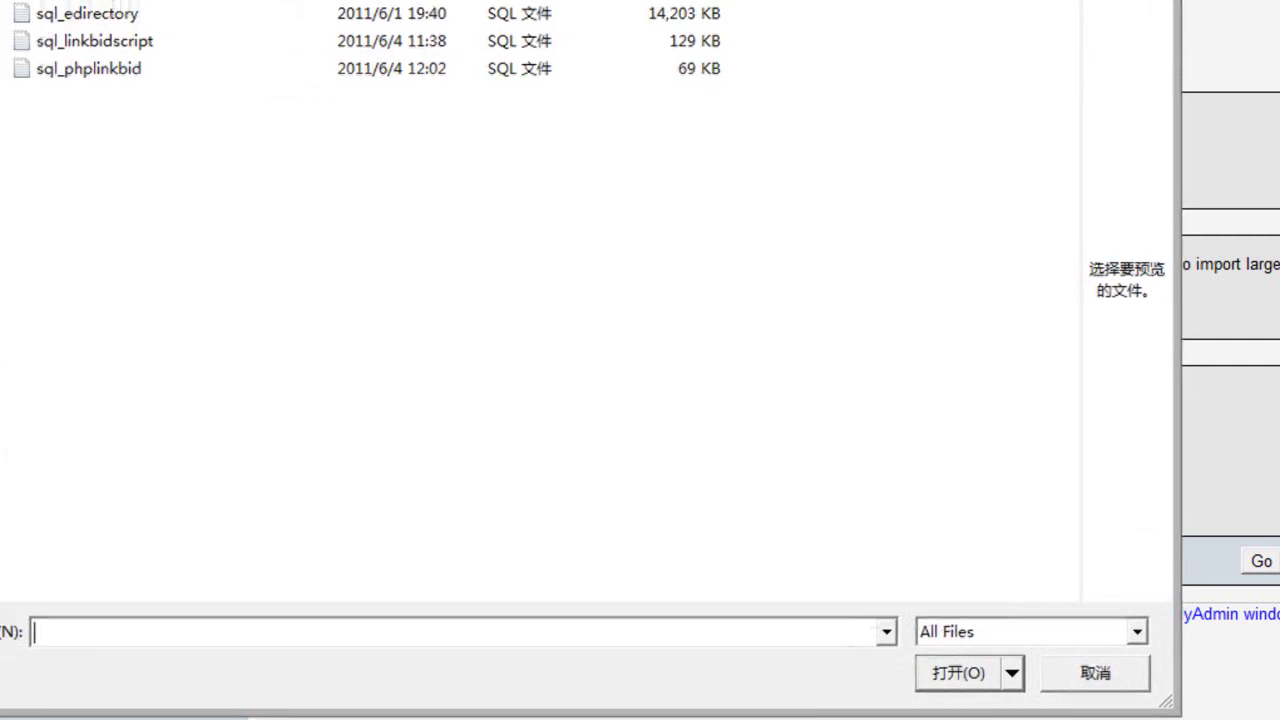
pyautogui.click(90, 20)
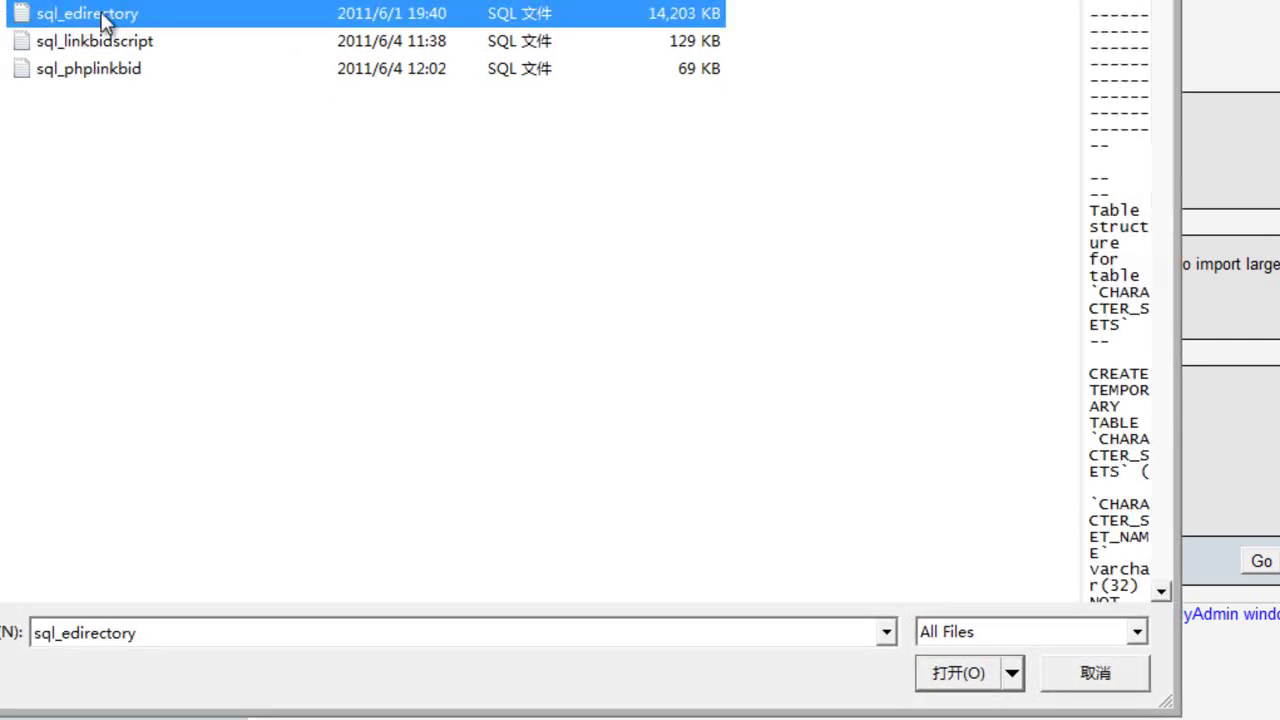
pyautogui.doubleClick(105, 20)
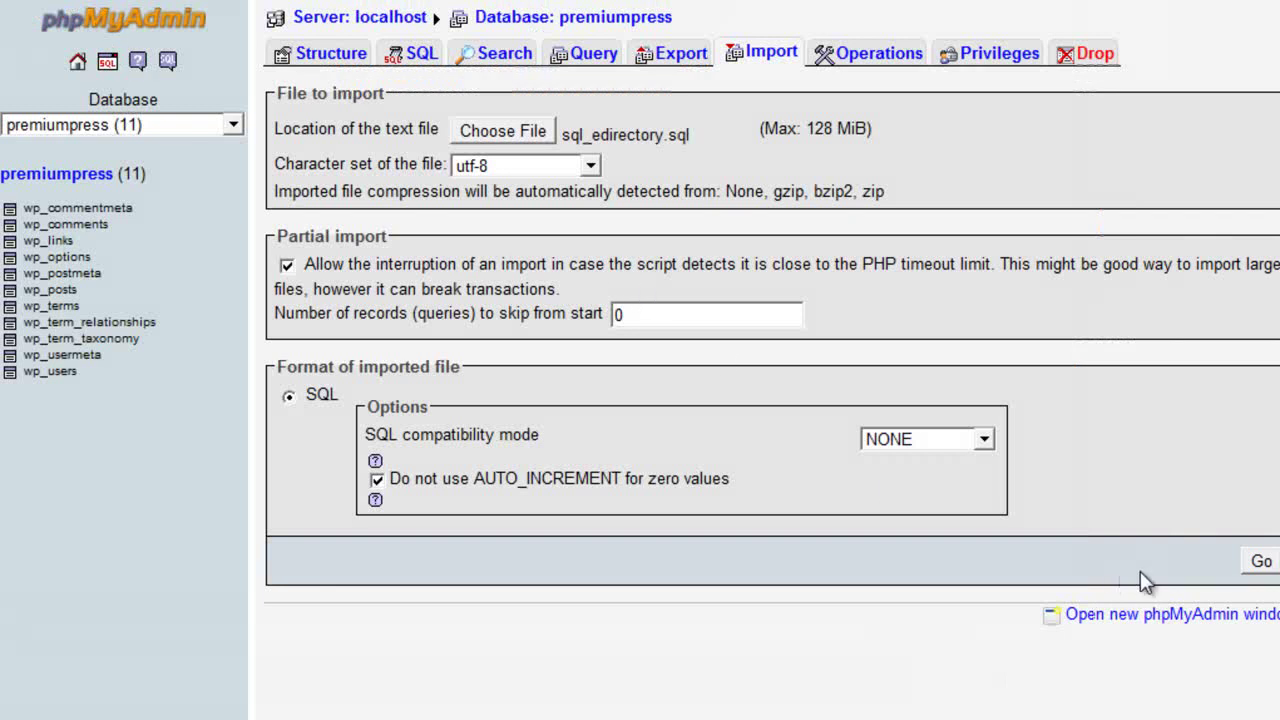
pyautogui.click(1259, 563)
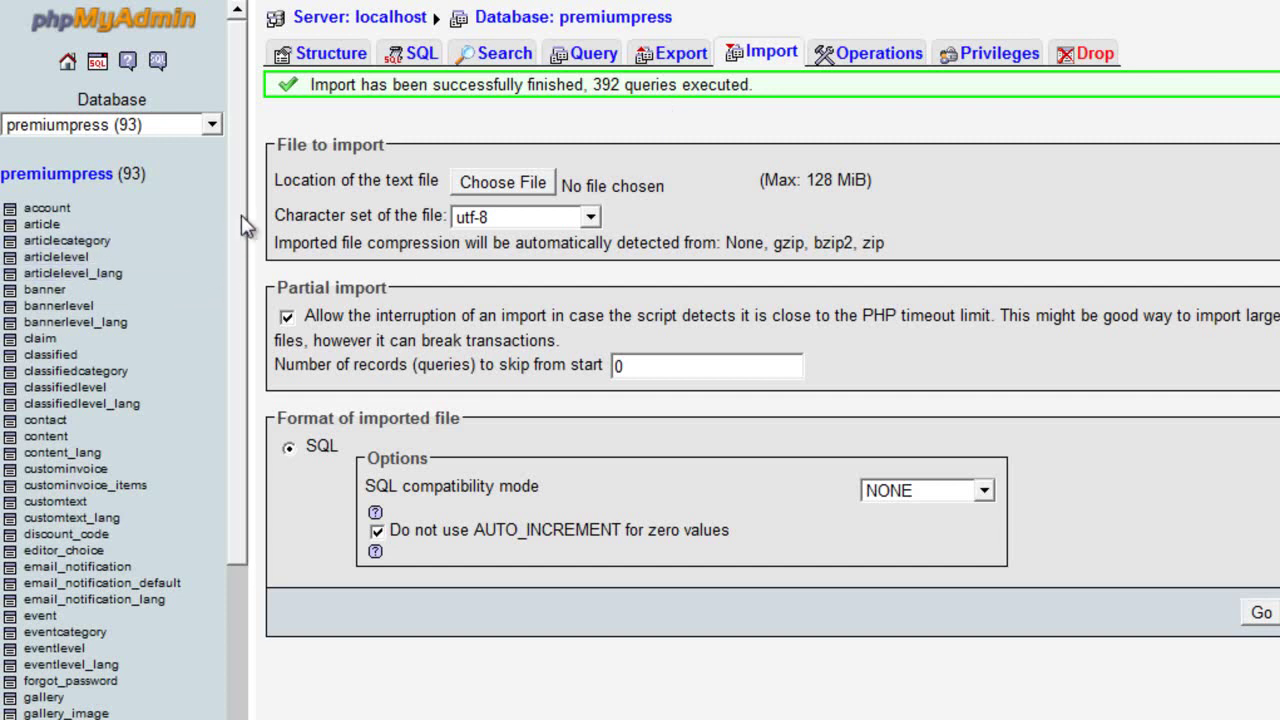
# - Scroll through the imported tables, then select eDirectory in WordPress's Database Import Tool
pyautogui.moveTo(241, 215); pyautogui.dragTo(241, 252)
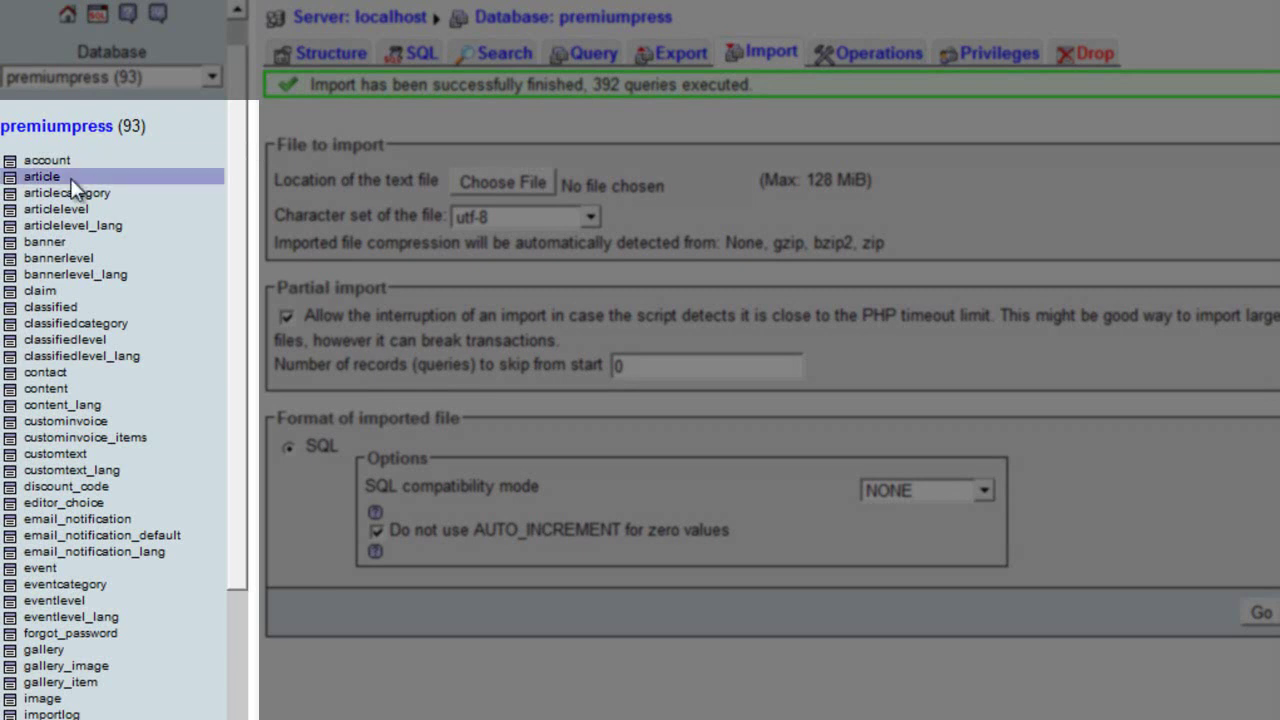
pyautogui.scroll(-3, 72, 316)
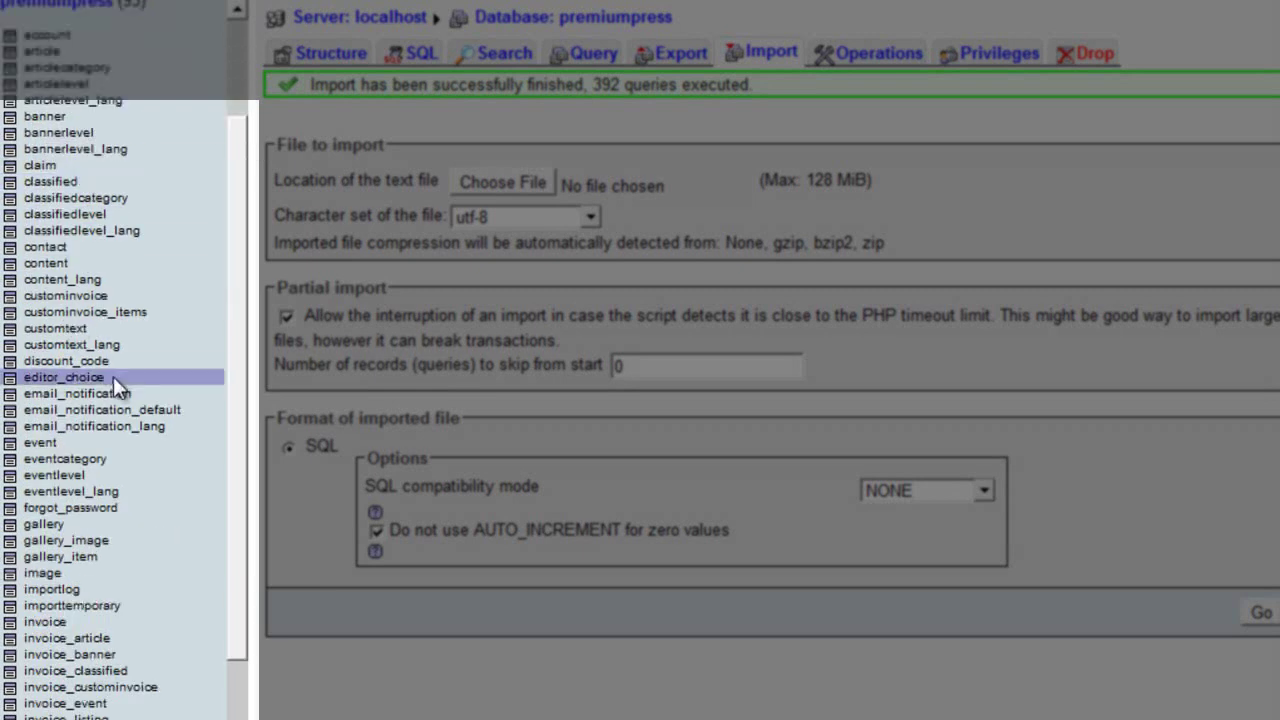
pyautogui.scroll(3, 86, 370)
pyautogui.scroll(-3, 80, 347)
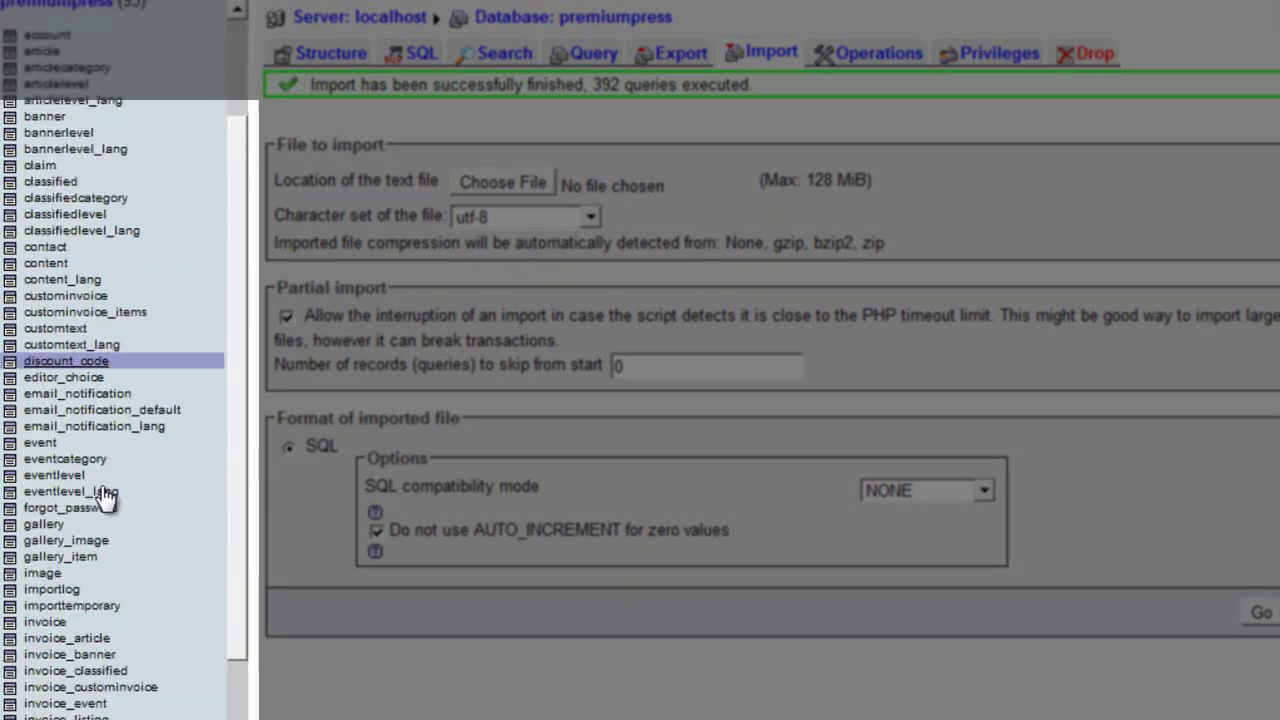
pyautogui.scroll(3, 187, 505)
pyautogui.scroll(-3, 160, 480)
pyautogui.scroll(3, 146, 455)
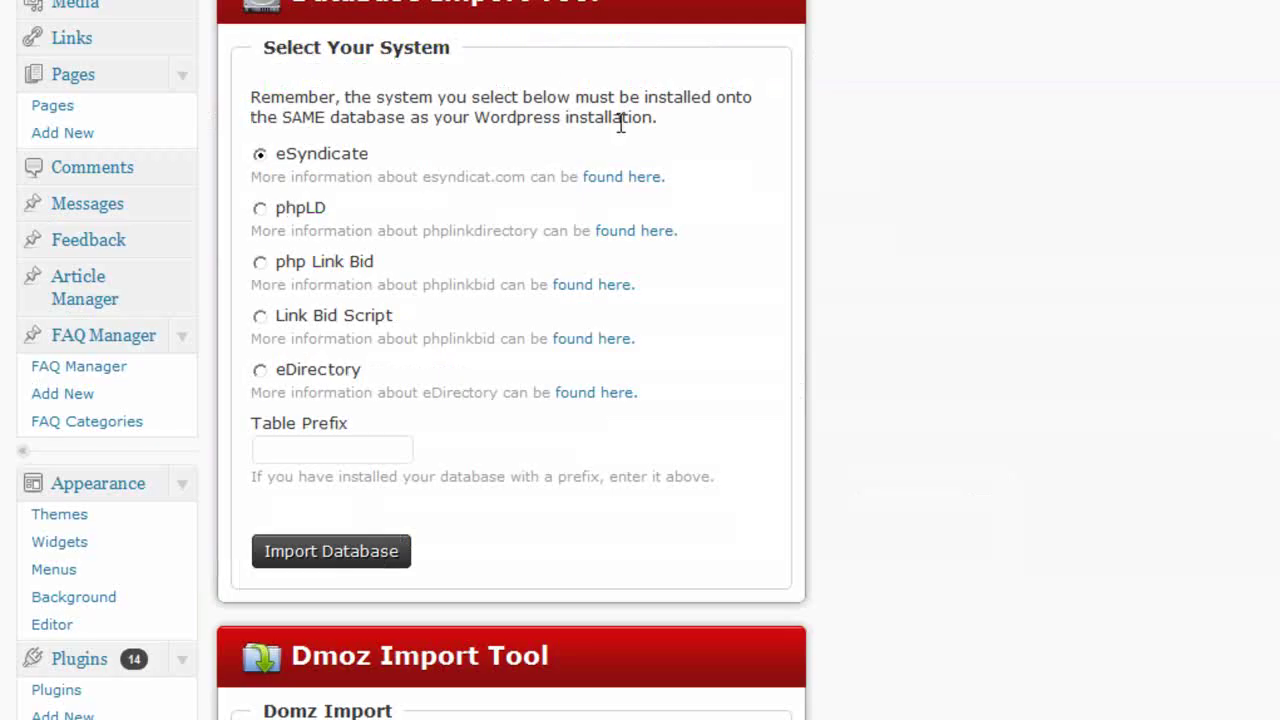
pyautogui.scroll(3, 689, 211)
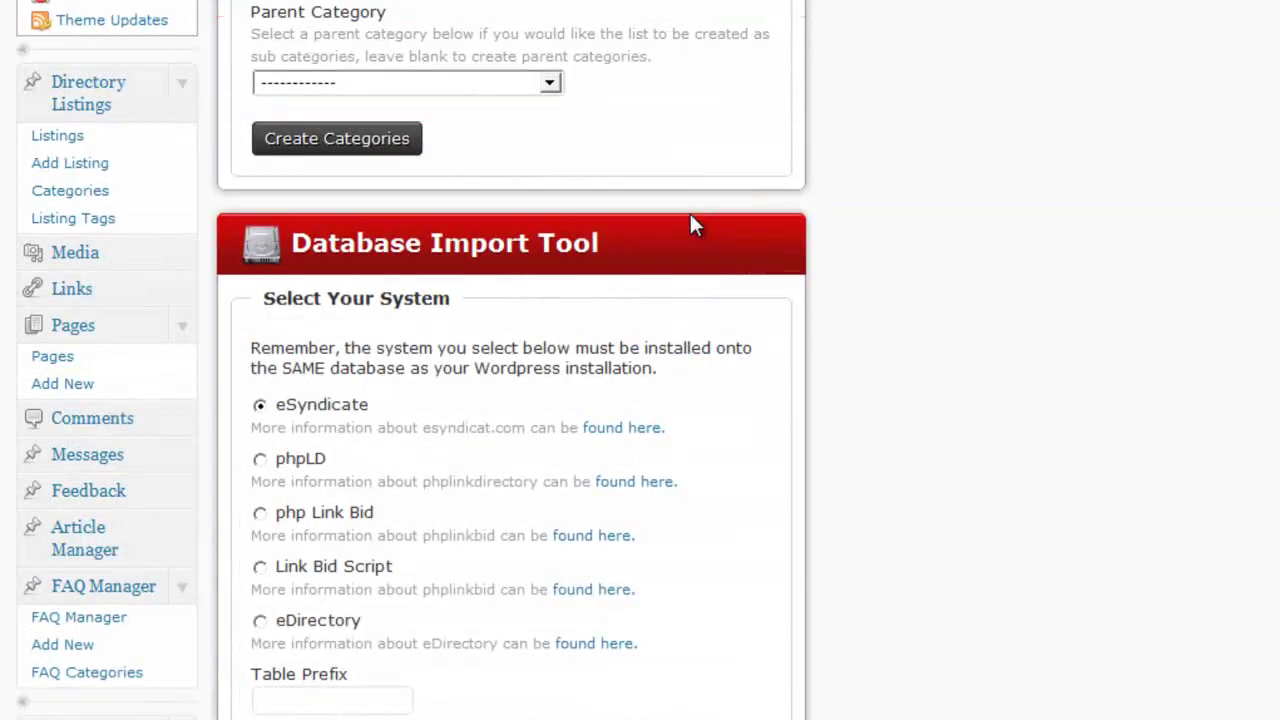
pyautogui.scroll(-2, 762, 290)
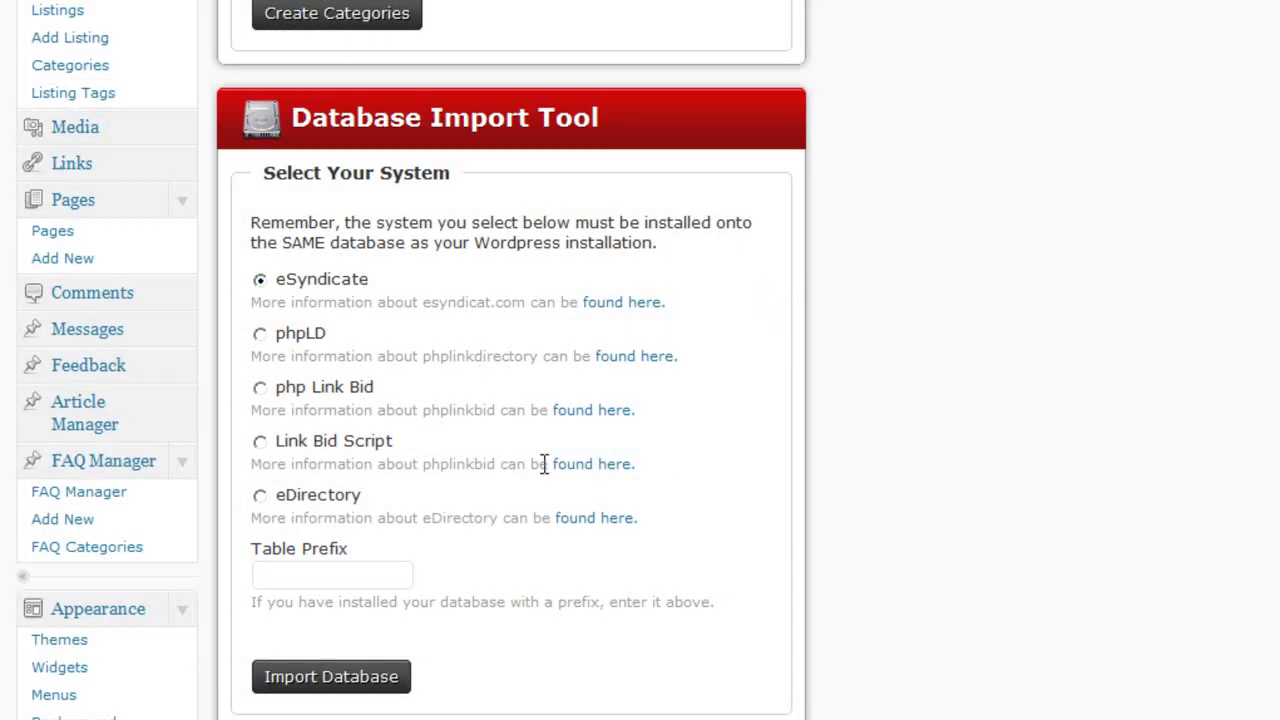
pyautogui.click(261, 497)
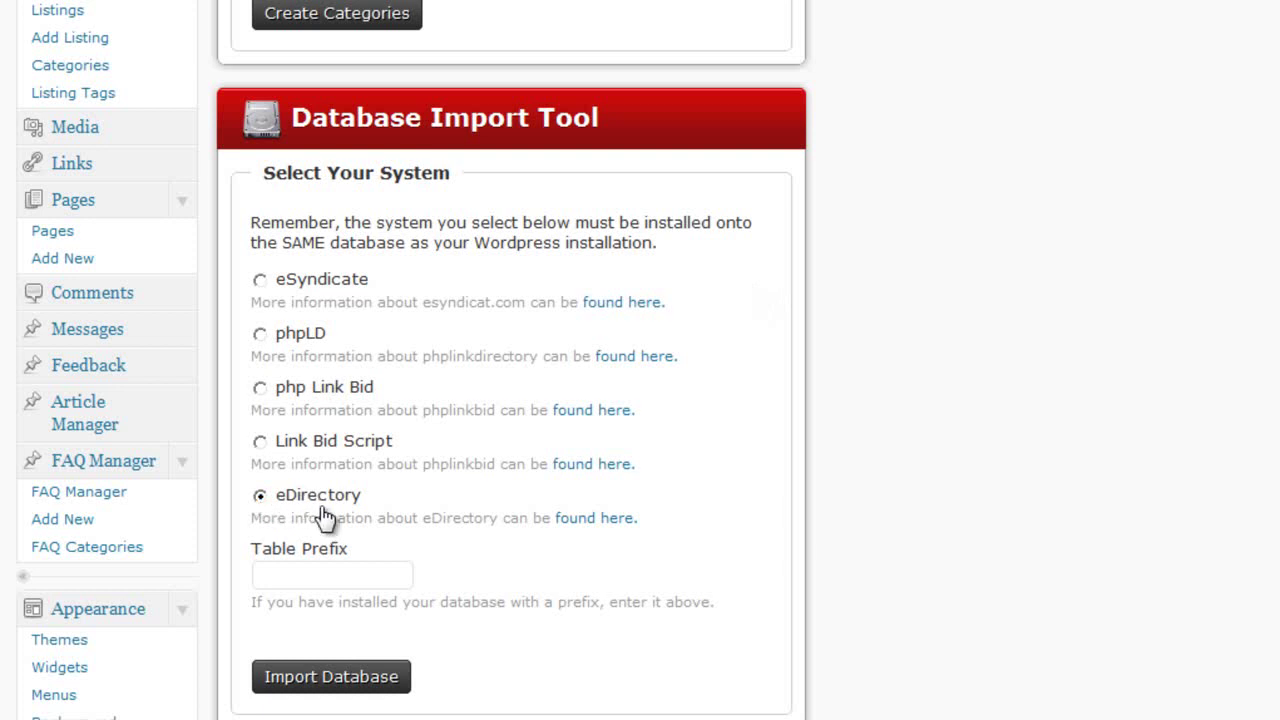
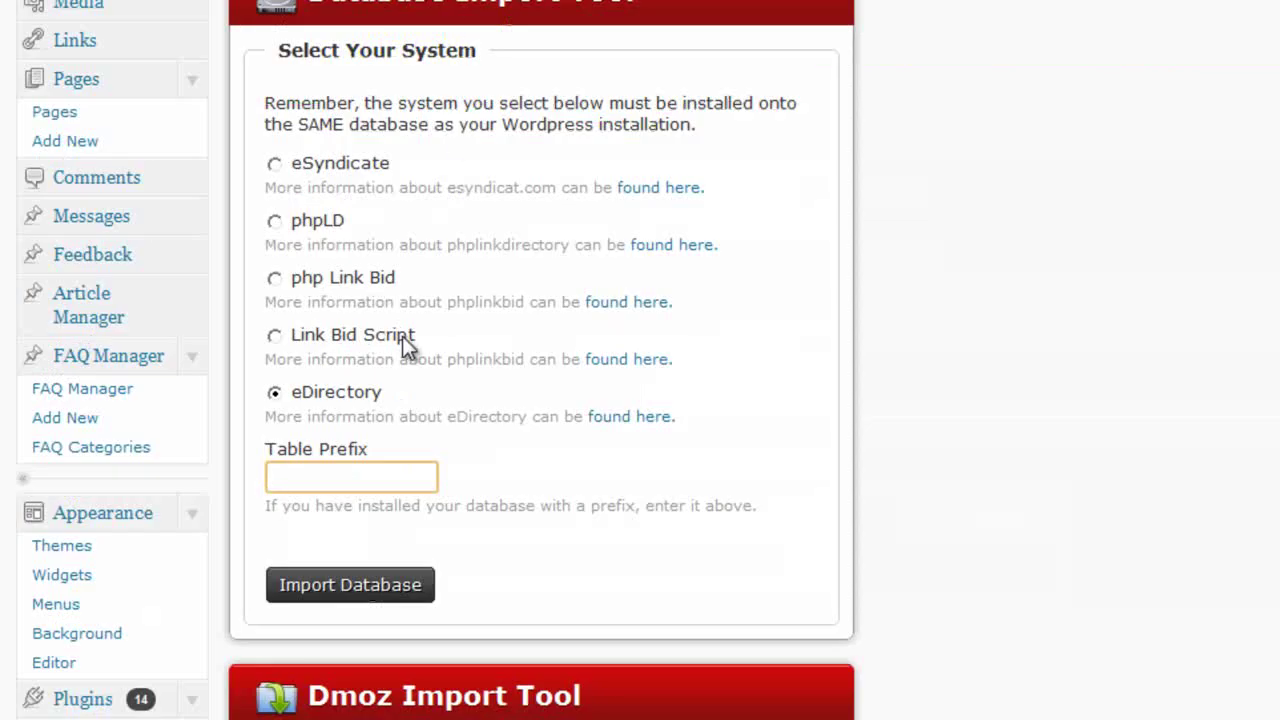
# - Run the eDirectory database import with an empty table prefix, bringing in 755 listings
pyautogui.click(378, 474)
pyautogui.click(449, 463)
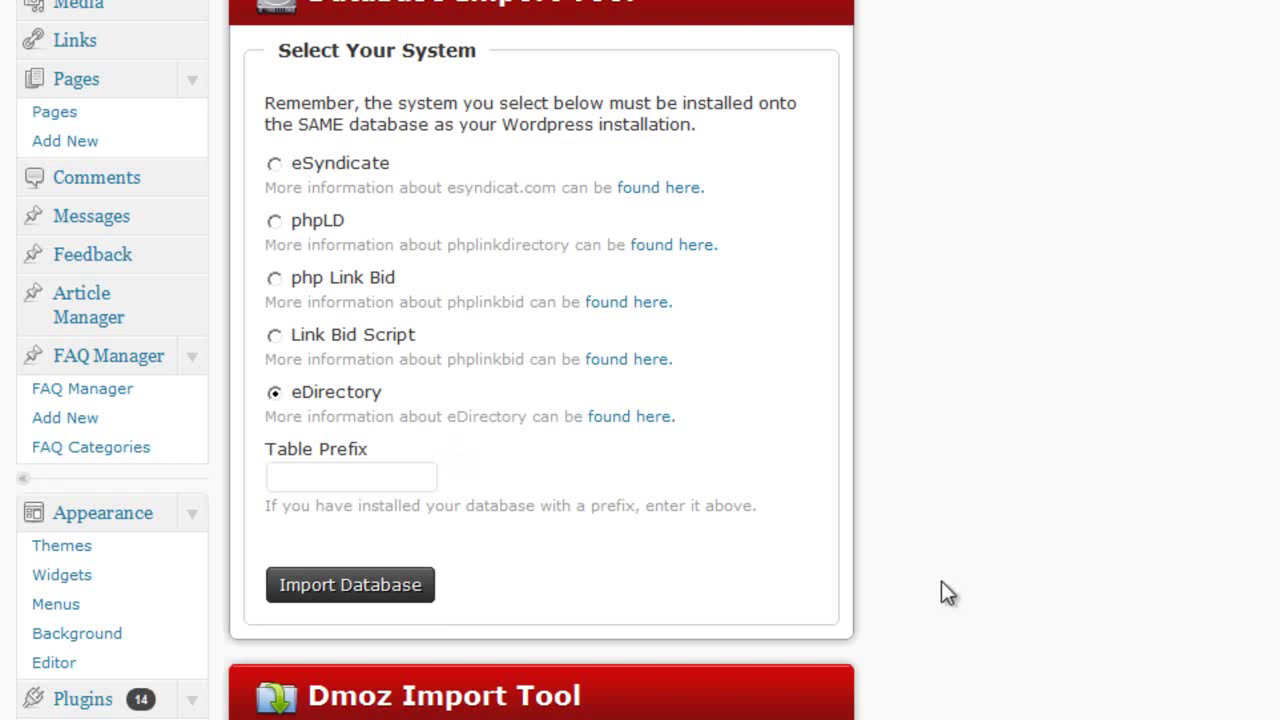
pyautogui.click(381, 590)
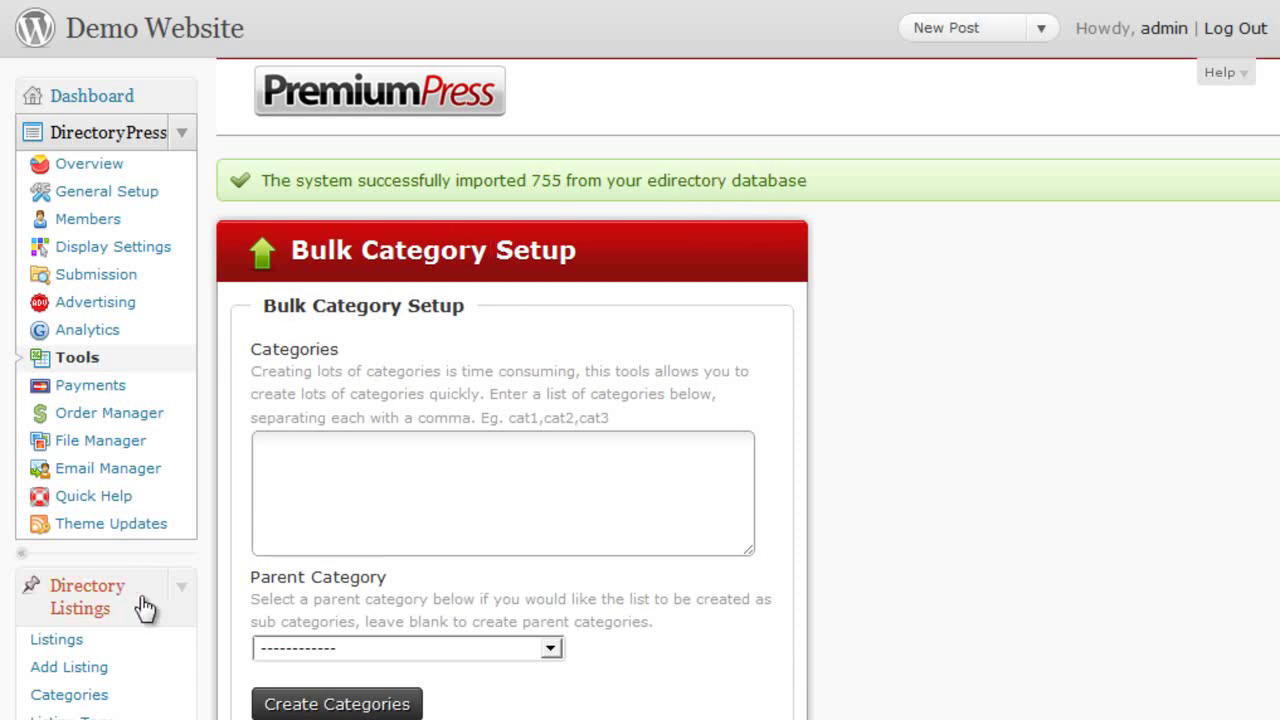
pyautogui.scroll(-2, 170, 480)
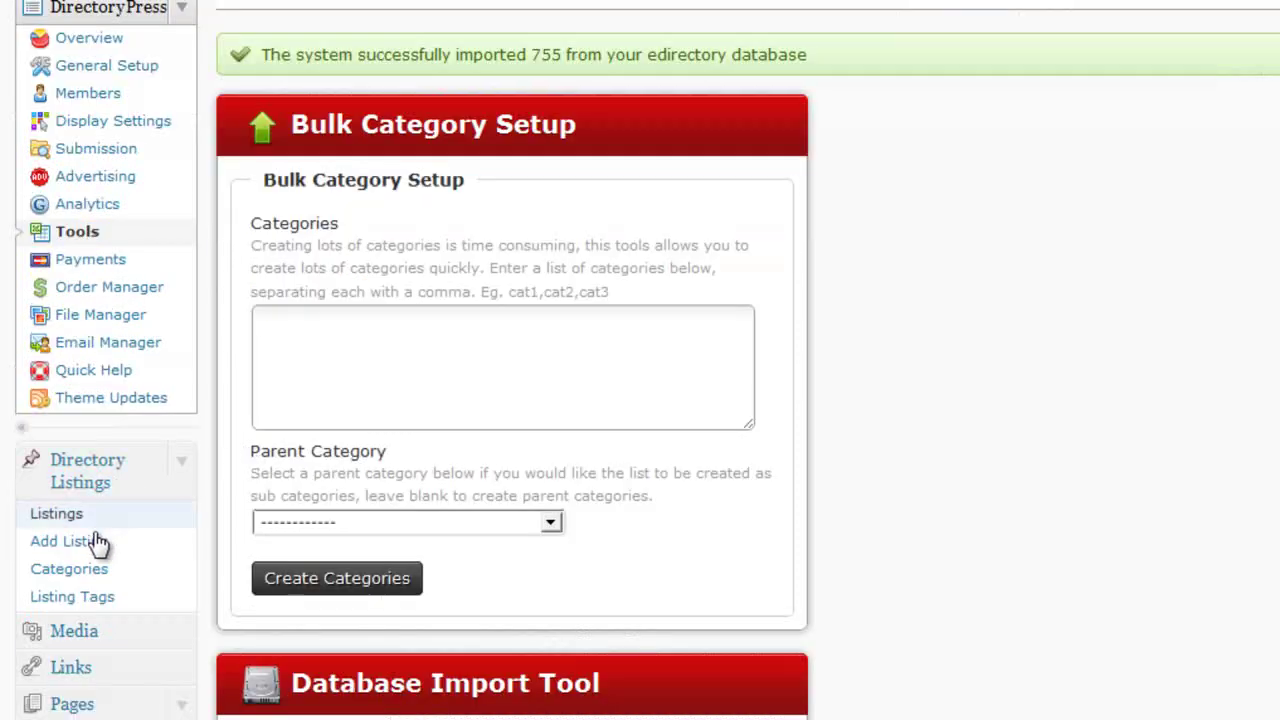
pyautogui.click(72, 514)
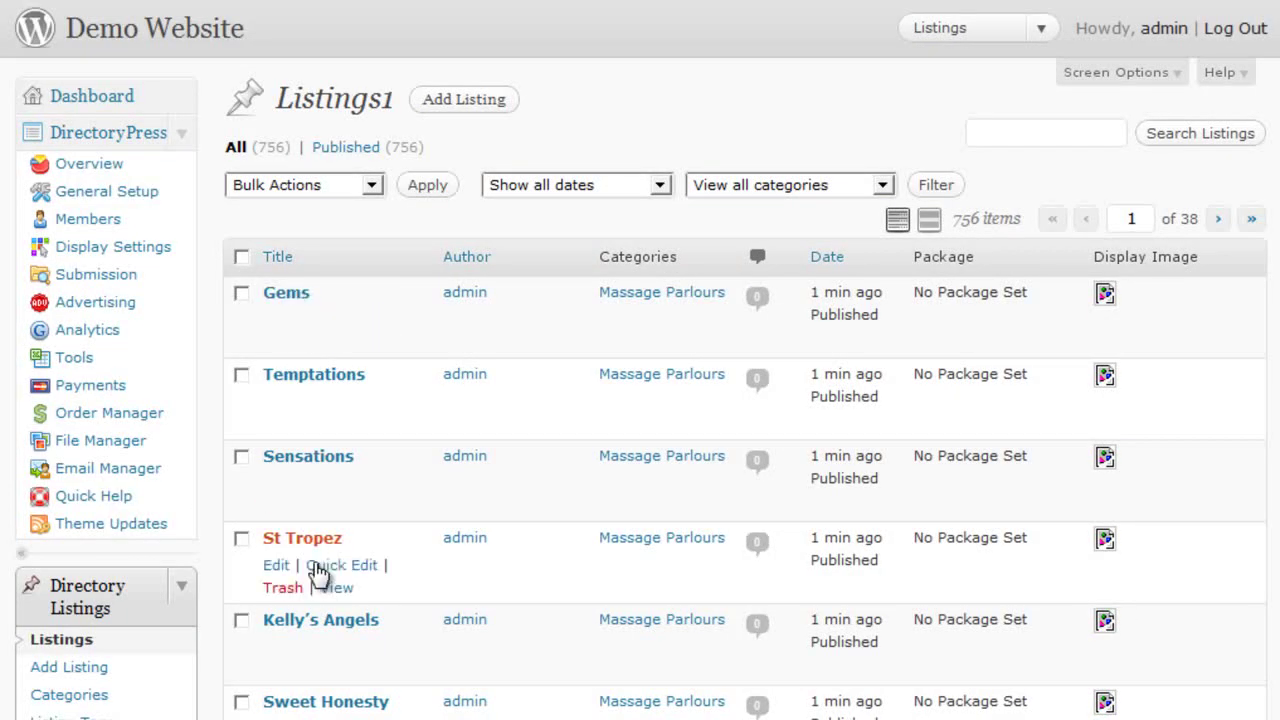
pyautogui.scroll(-8, 314, 563)
pyautogui.scroll(6, 300, 514)
pyautogui.scroll(3, 314, 580)
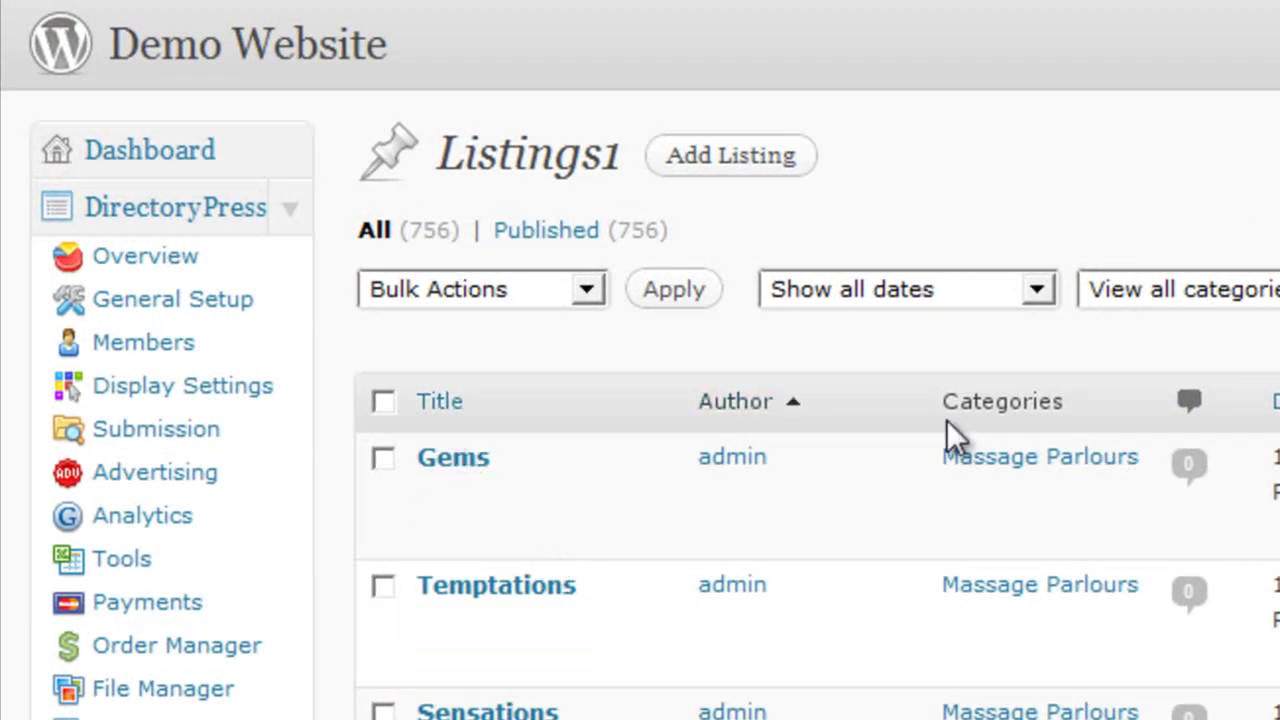
pyautogui.click(437, 500)
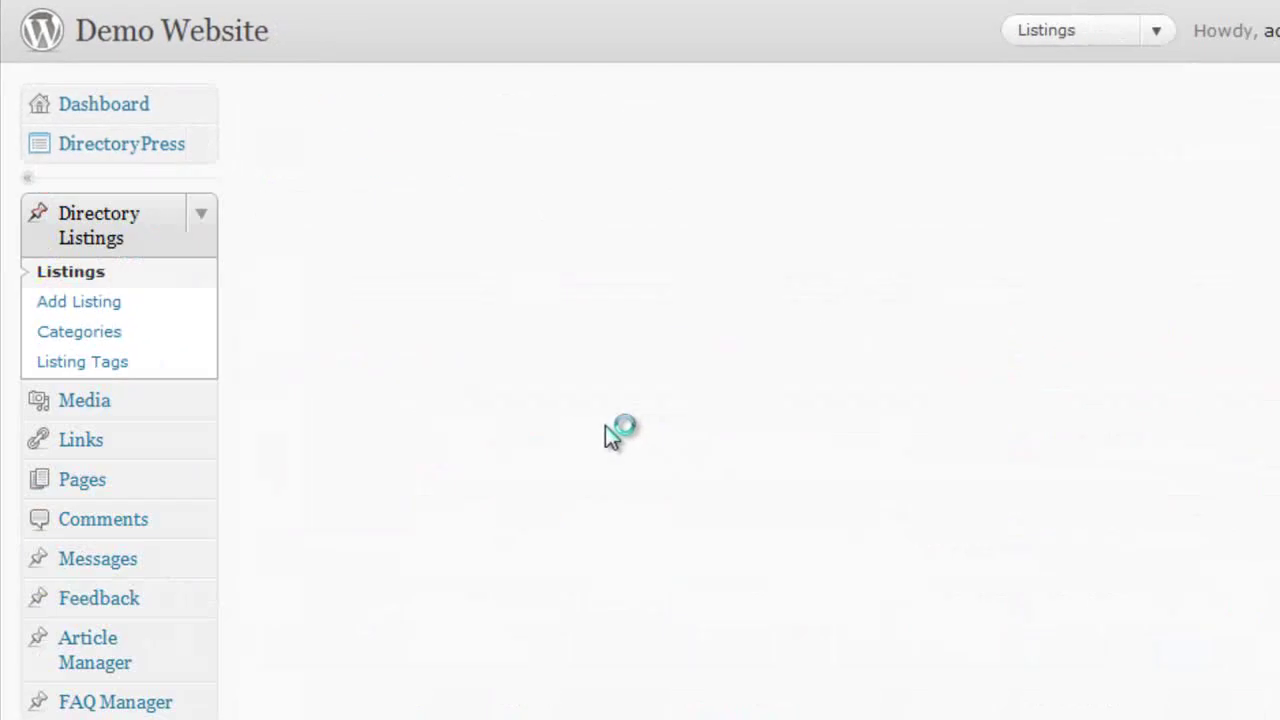
pyautogui.scroll(-3, 397, 363)
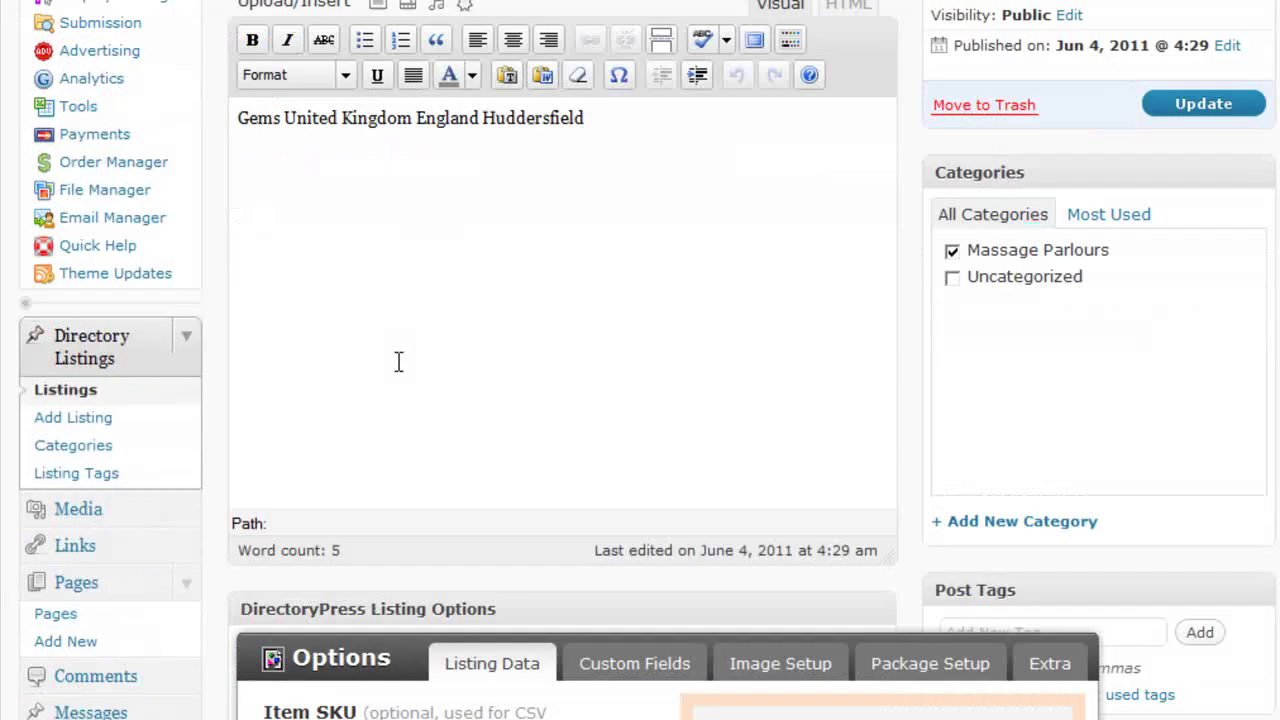
pyautogui.scroll(3, 560, 360)
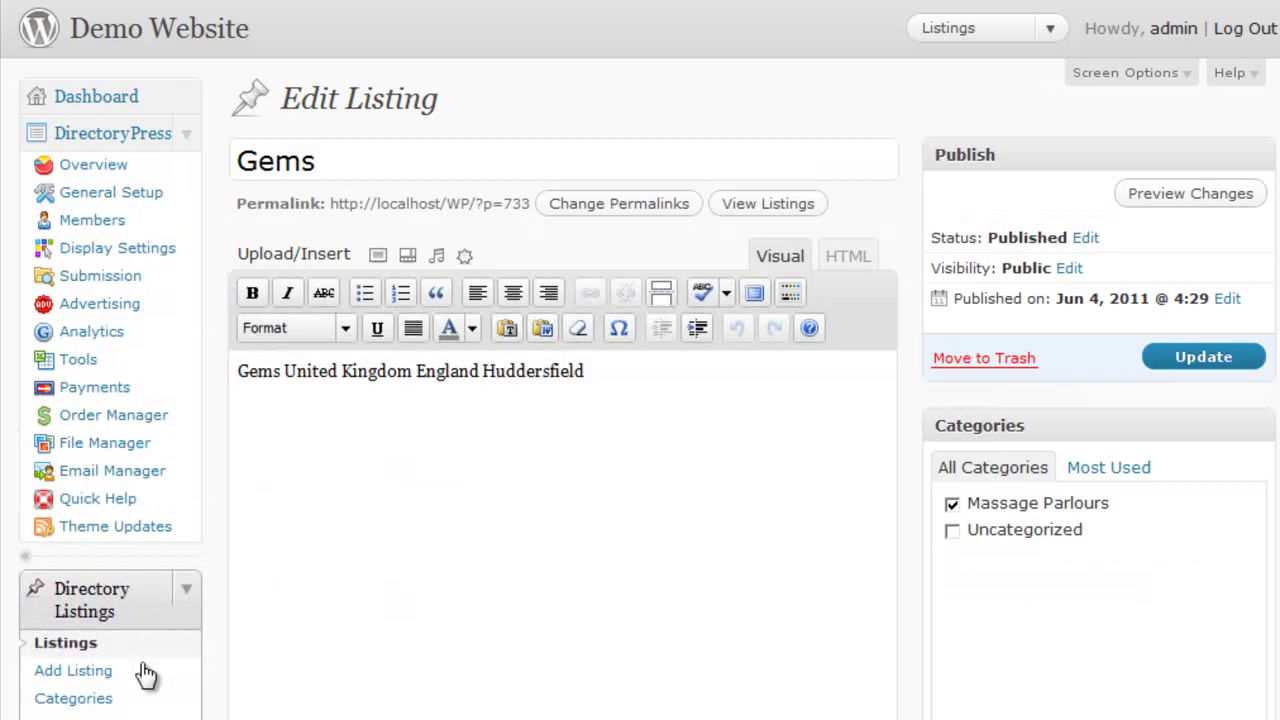
pyautogui.click(87, 368)
pyautogui.scroll(-4, 781, 497)
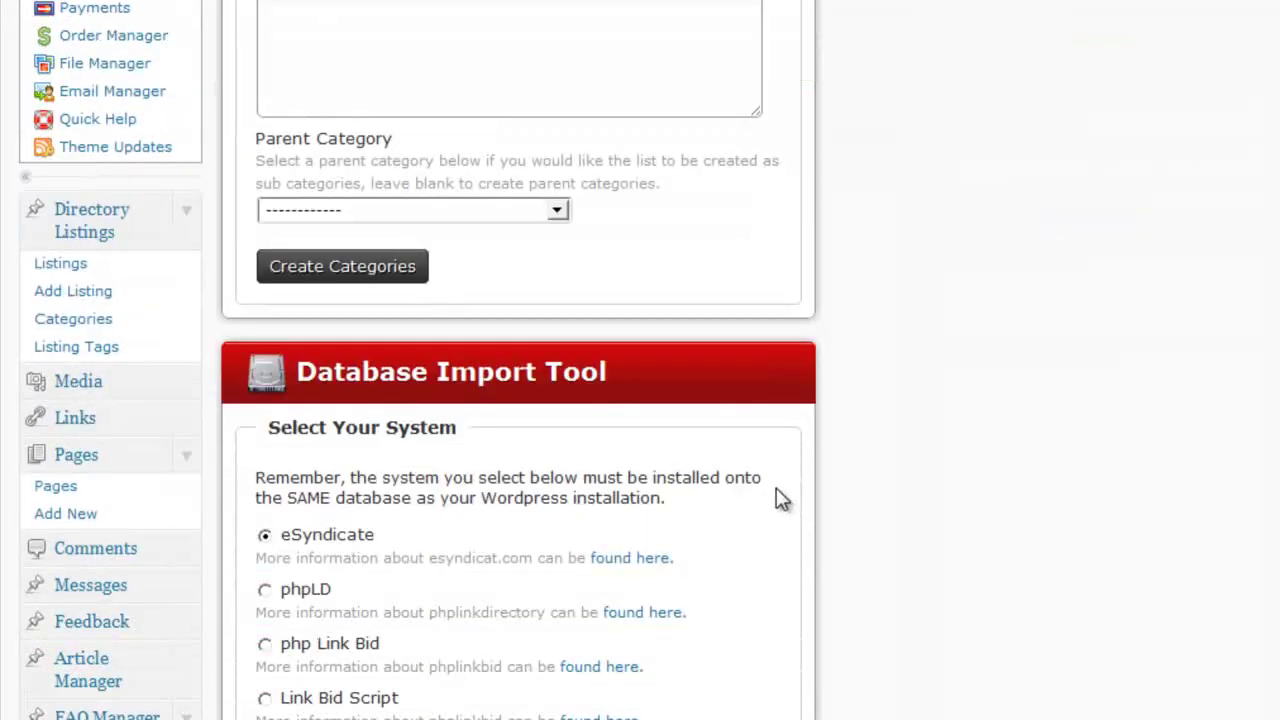
pyautogui.scroll(-1, 778, 494)
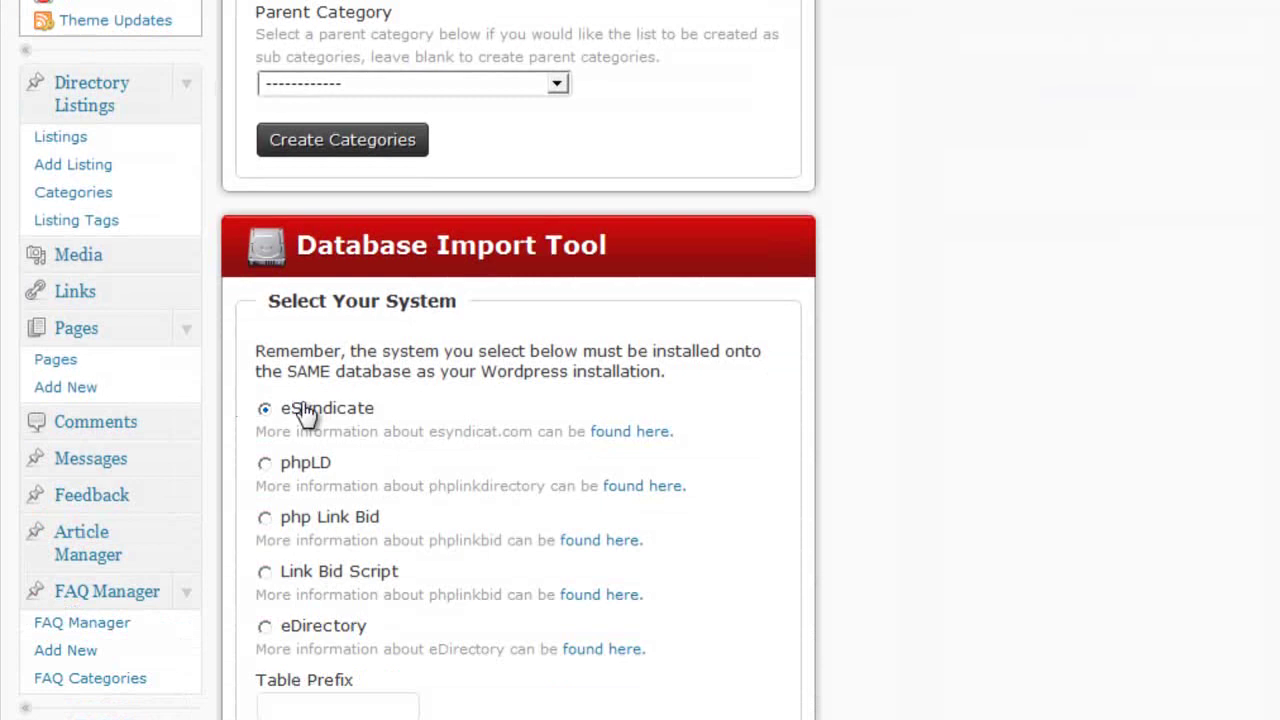
pyautogui.scroll(-1, 352, 445)
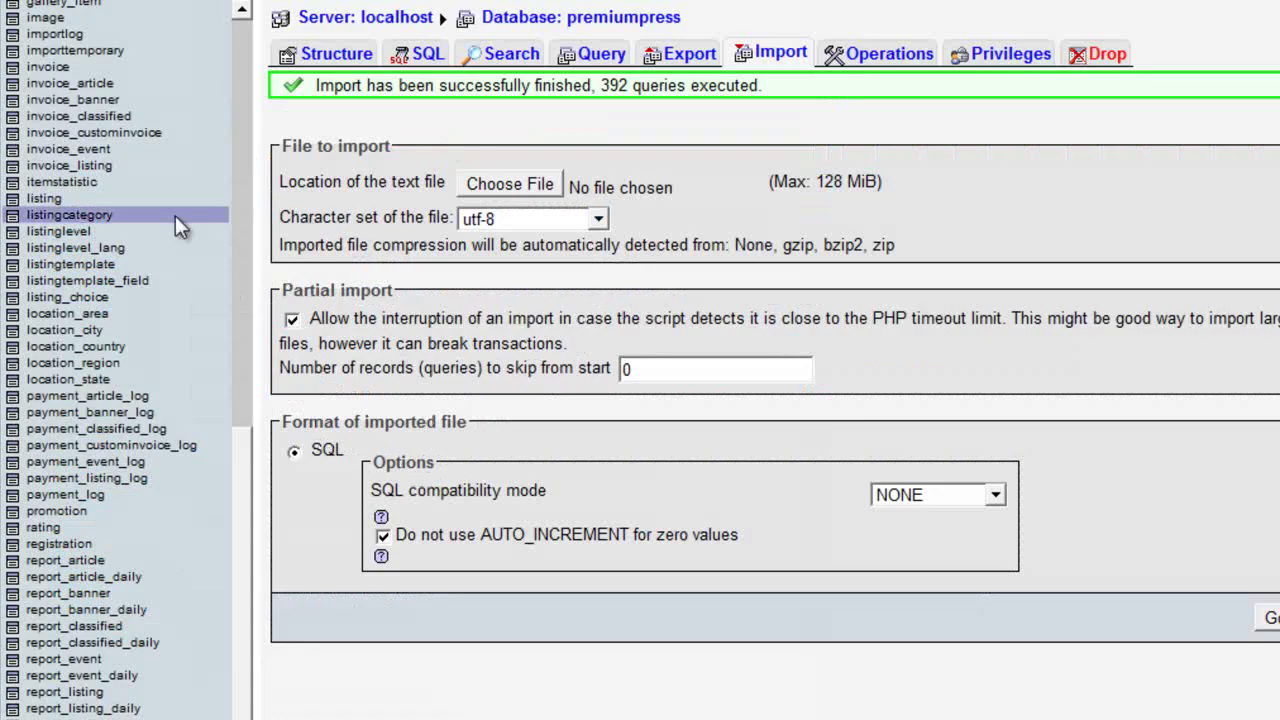
# - Import the sql_phplinkbid dump file into the premiumpress database
pyautogui.scroll(5, 171, 219)
pyautogui.scroll(5, 205, 313)
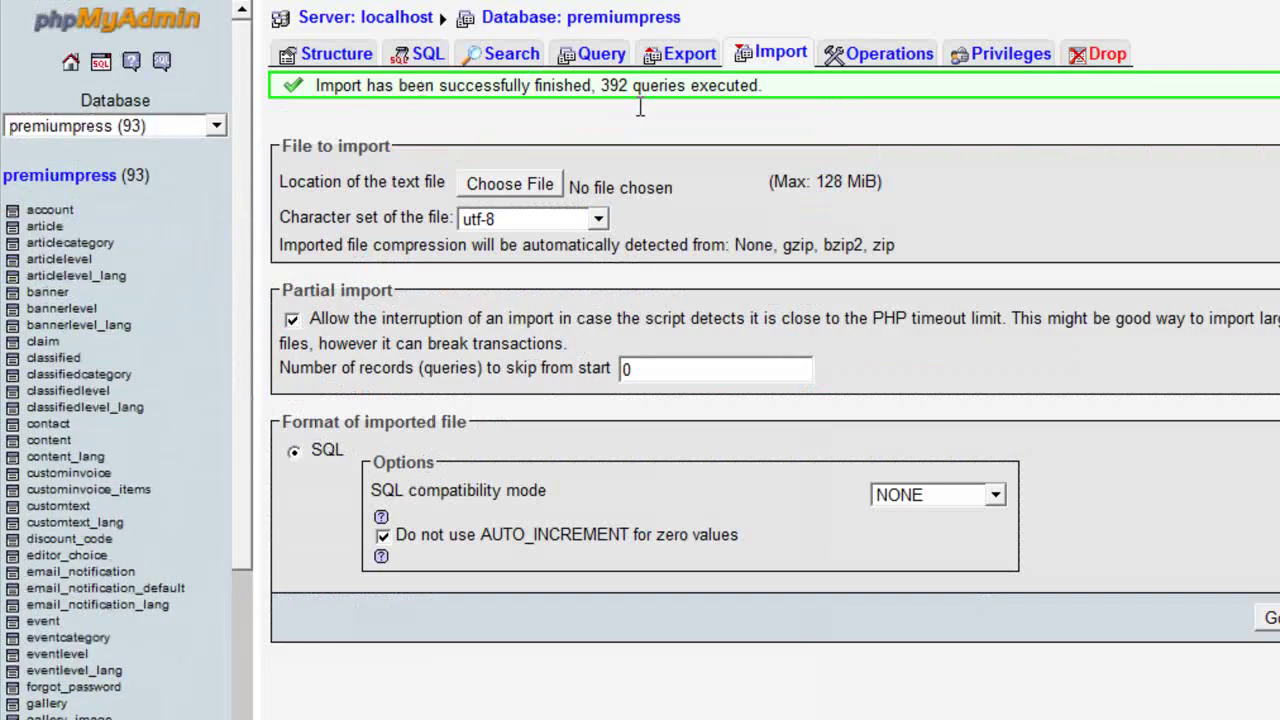
pyautogui.click(777, 65)
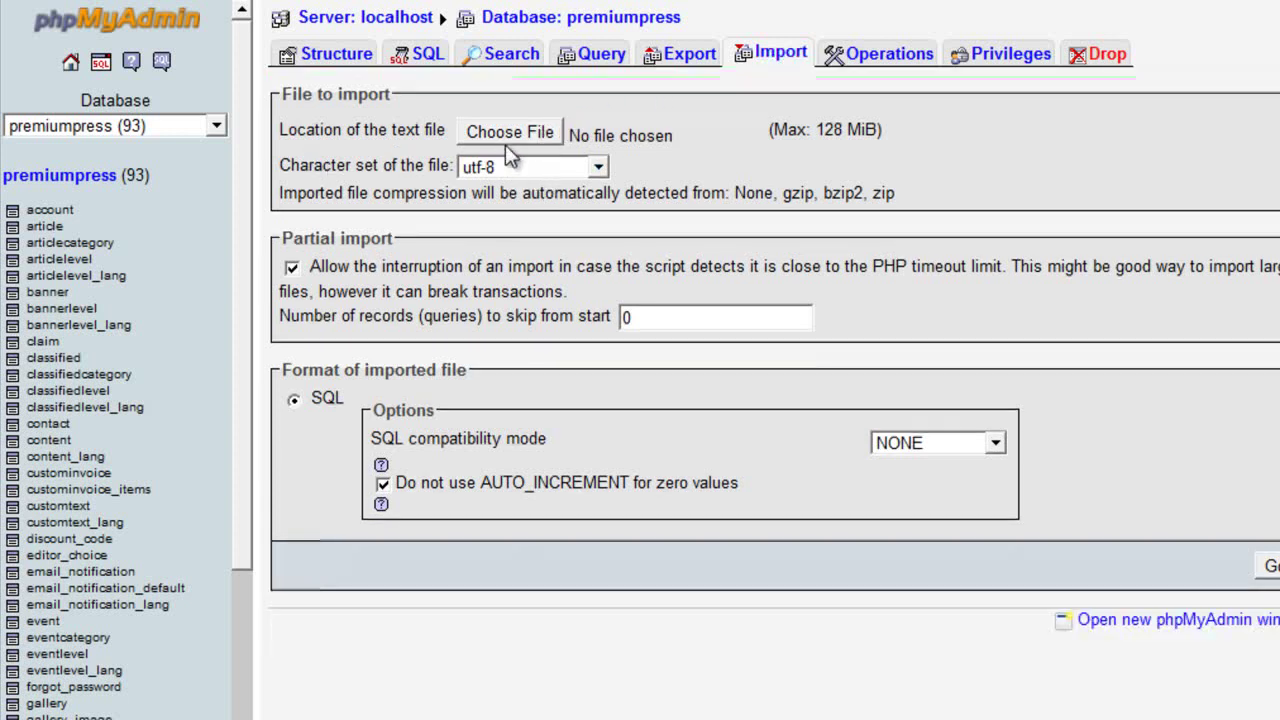
pyautogui.click(510, 136)
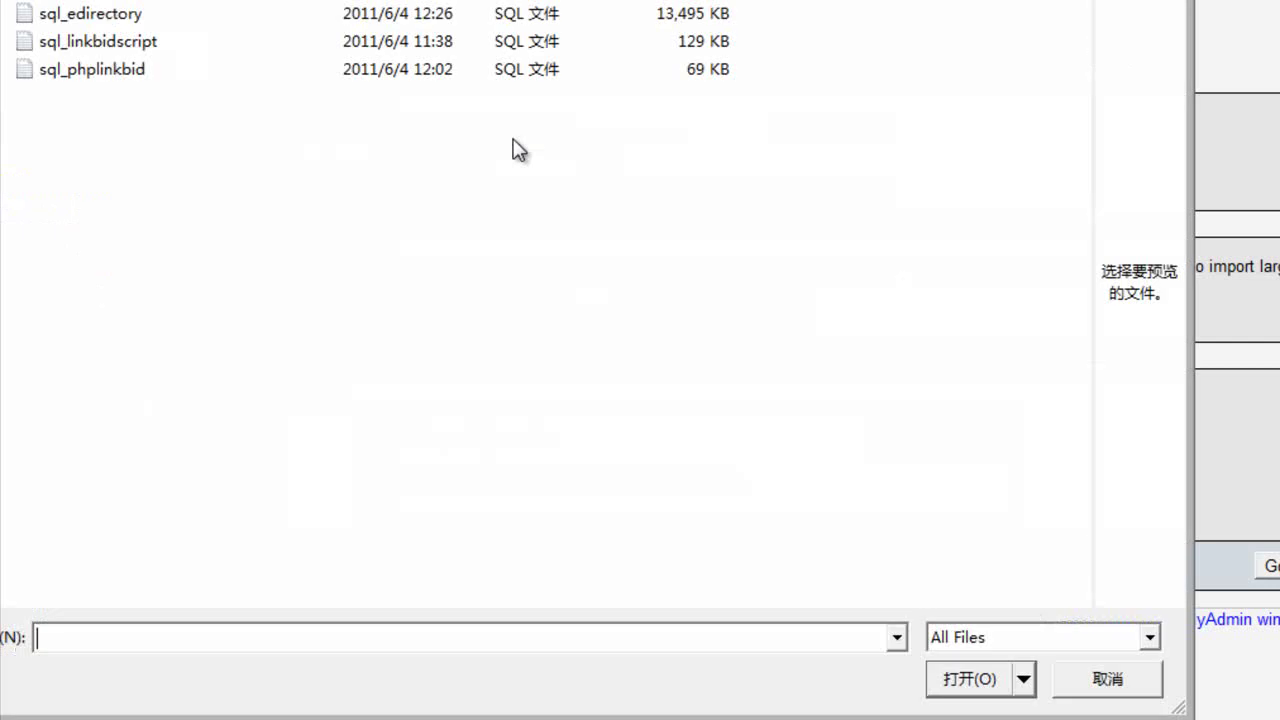
pyautogui.click(104, 67)
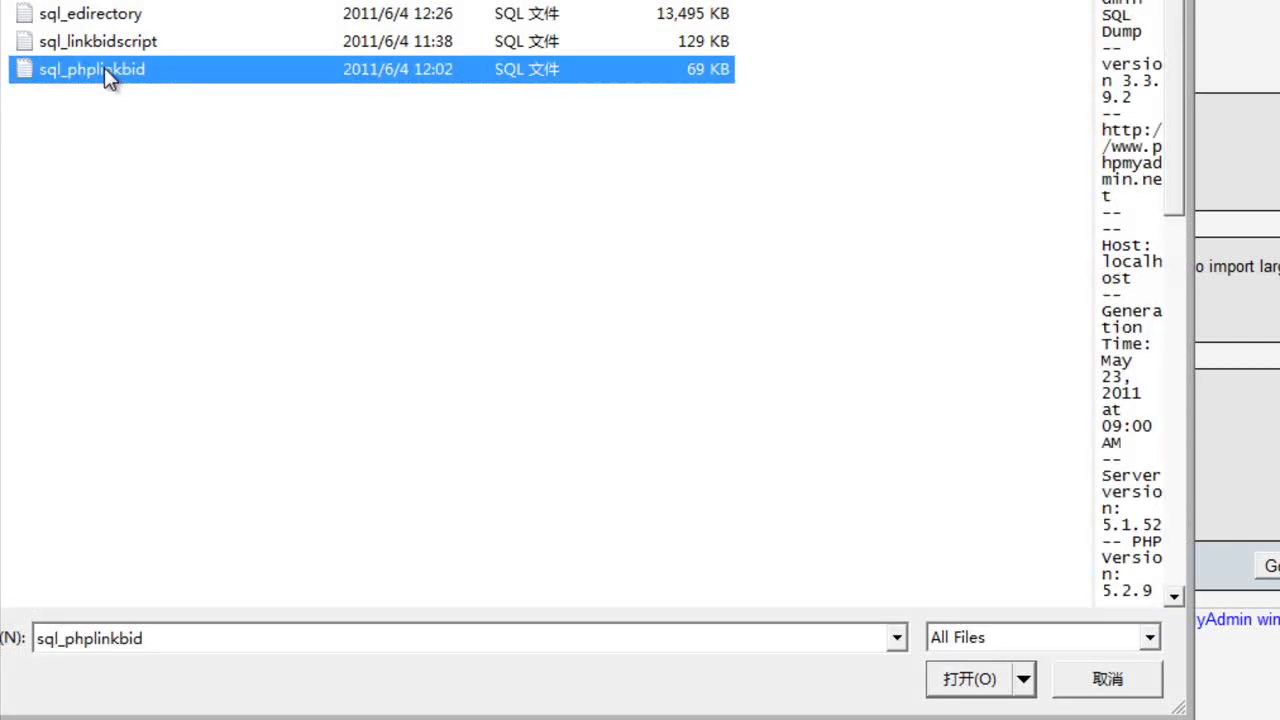
pyautogui.doubleClick(104, 67)
pyautogui.click(1268, 566)
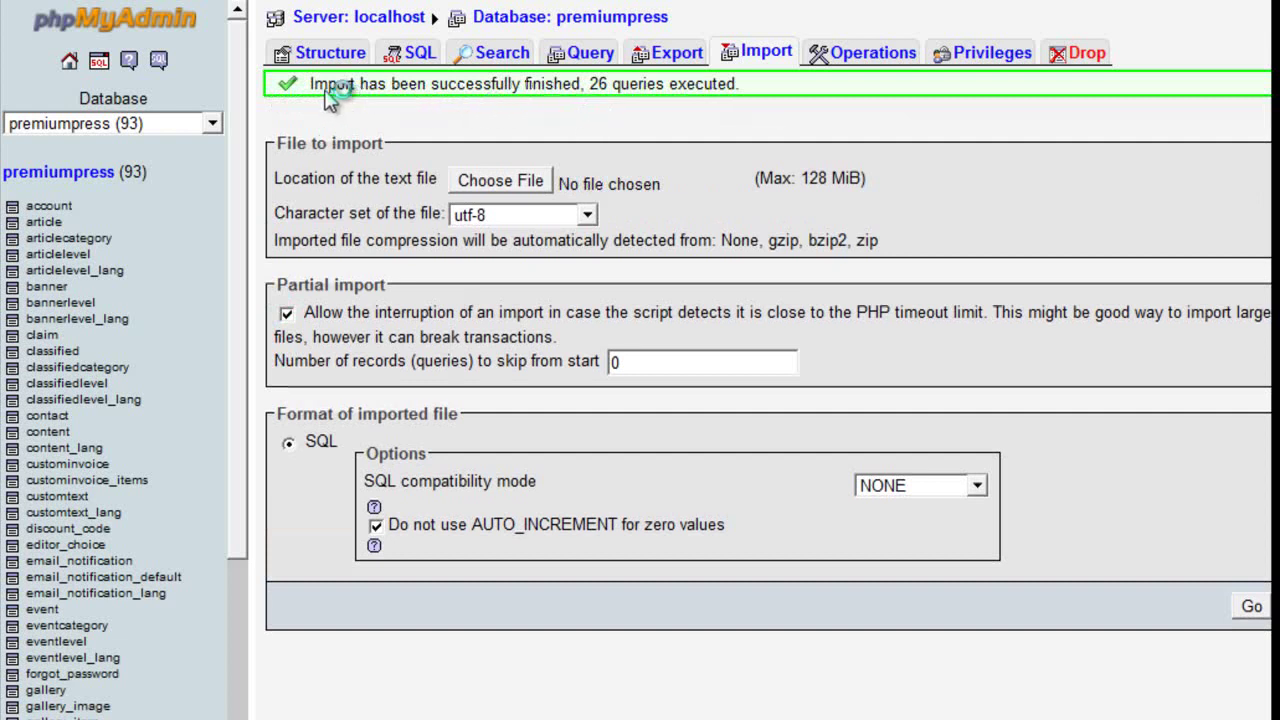
# - Check the import result: 26 queries executed and new tbl_ tables added
pyautogui.moveTo(586, 85); pyautogui.dragTo(615, 85)
pyautogui.click(621, 98)
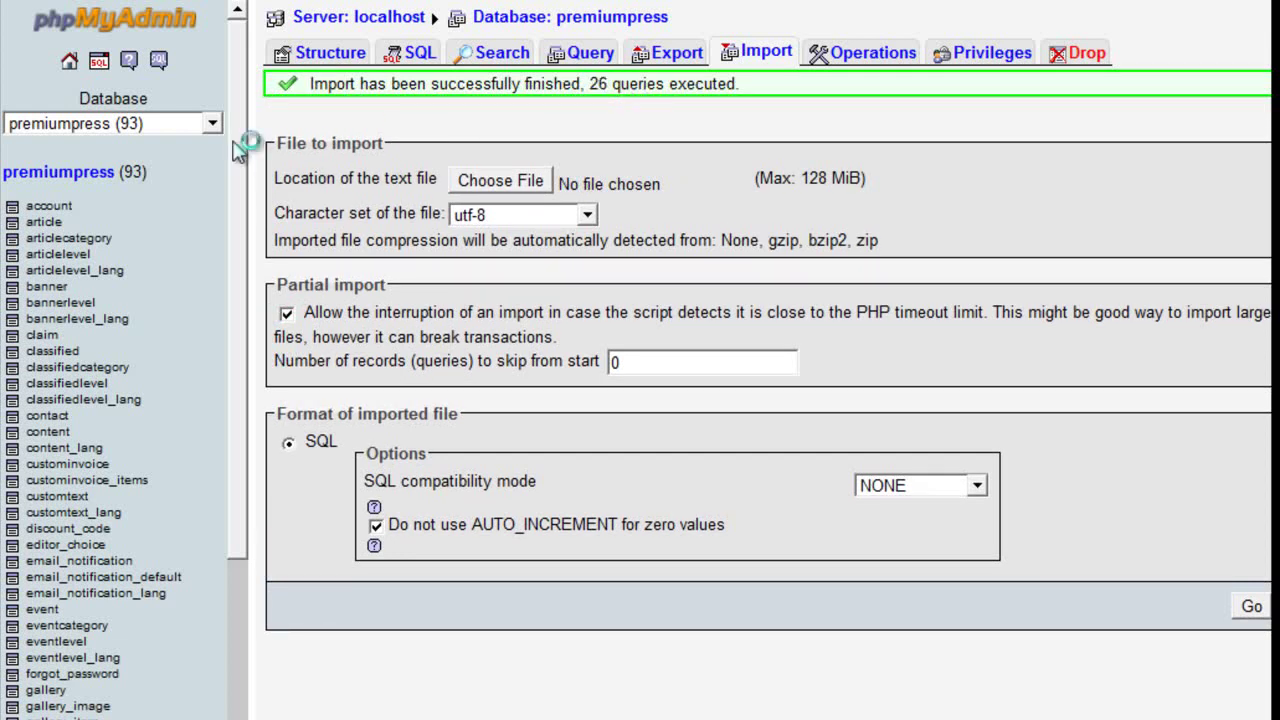
pyautogui.moveTo(239, 138); pyautogui.dragTo(266, 509)
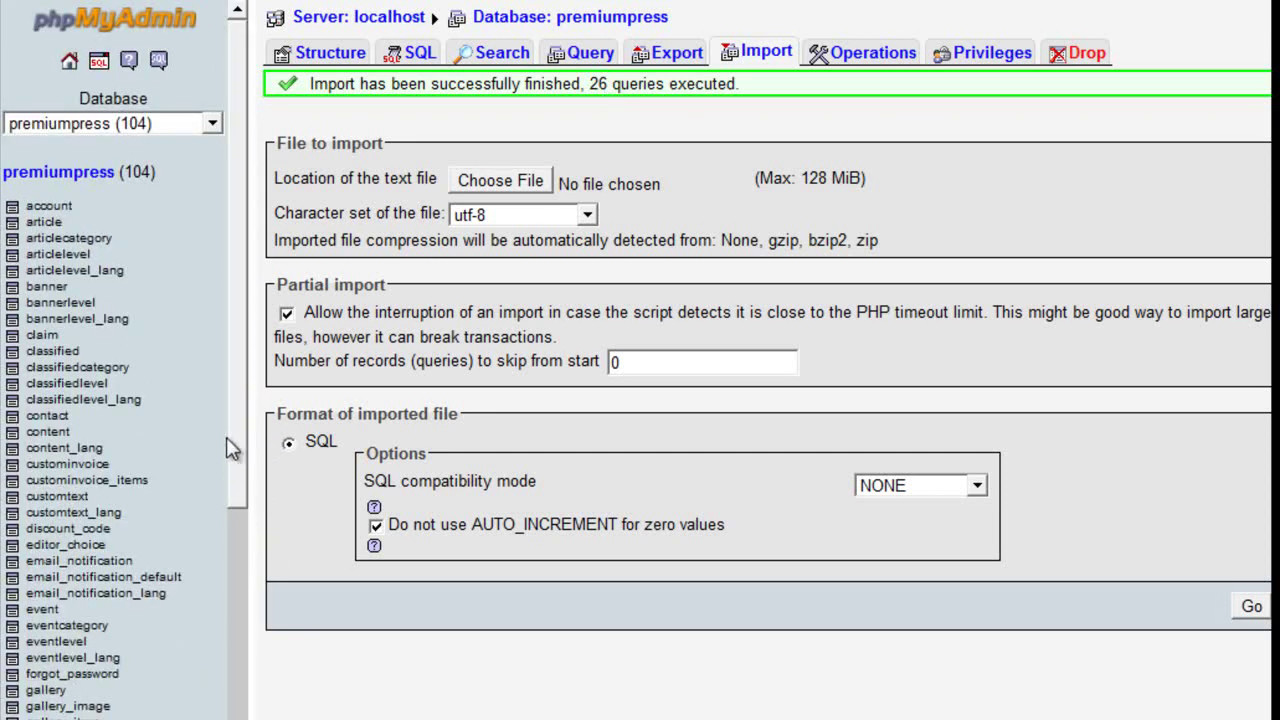
pyautogui.scroll(-15, 229, 443)
pyautogui.scroll(-1, 202, 455)
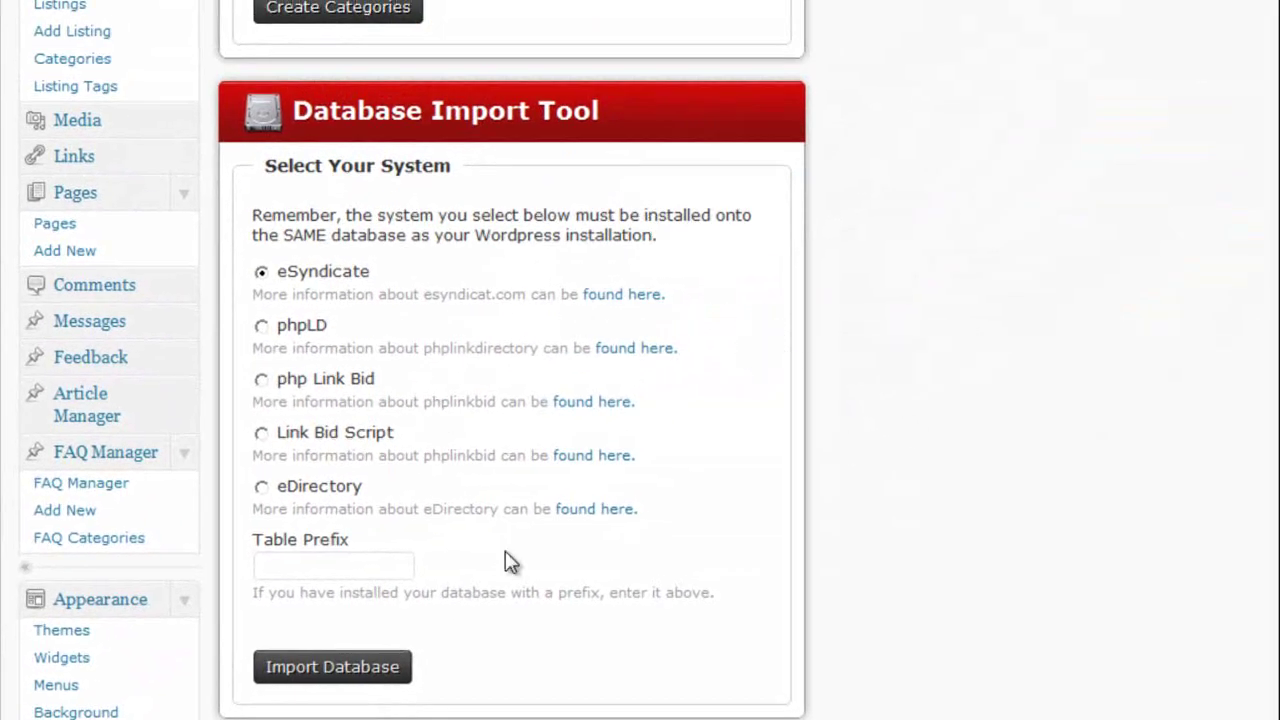
# - Import the php Link Bid database with table prefix tbl_, bringing in 67 listings
pyautogui.click(260, 383)
pyautogui.scroll(-1, 314, 480)
pyautogui.click(307, 445)
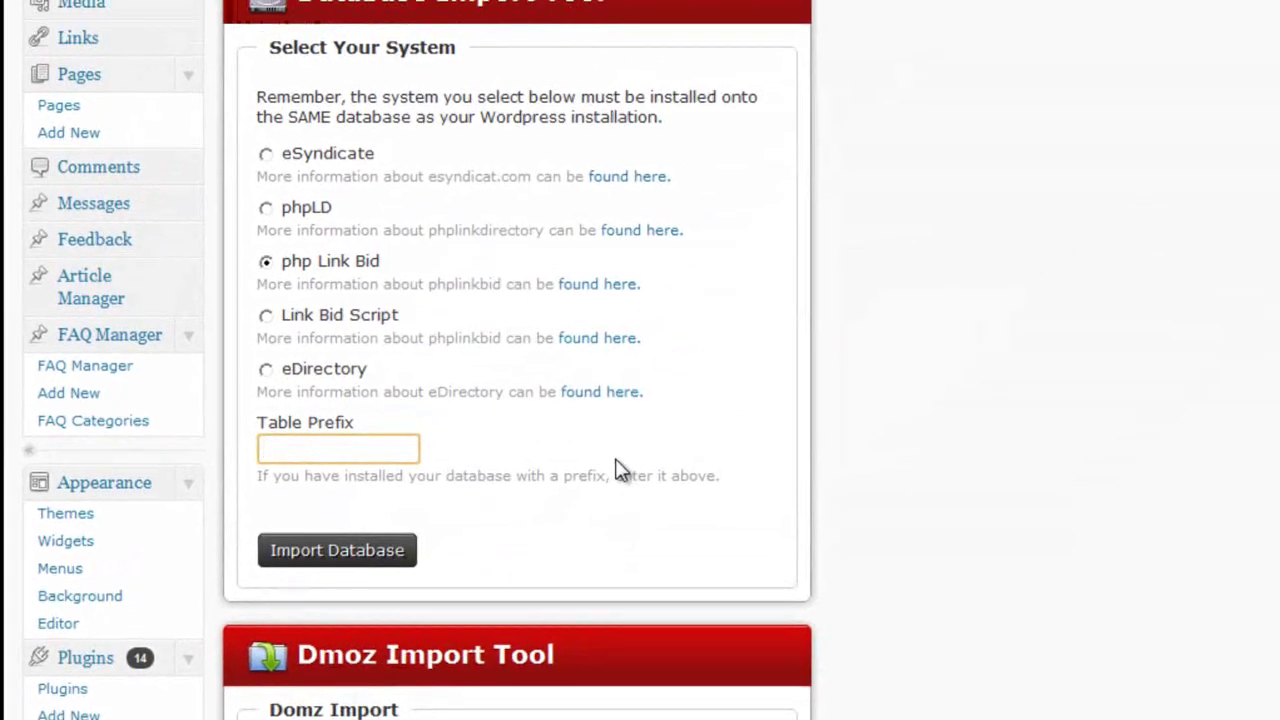
pyautogui.write('tbl_')
pyautogui.click(757, 474)
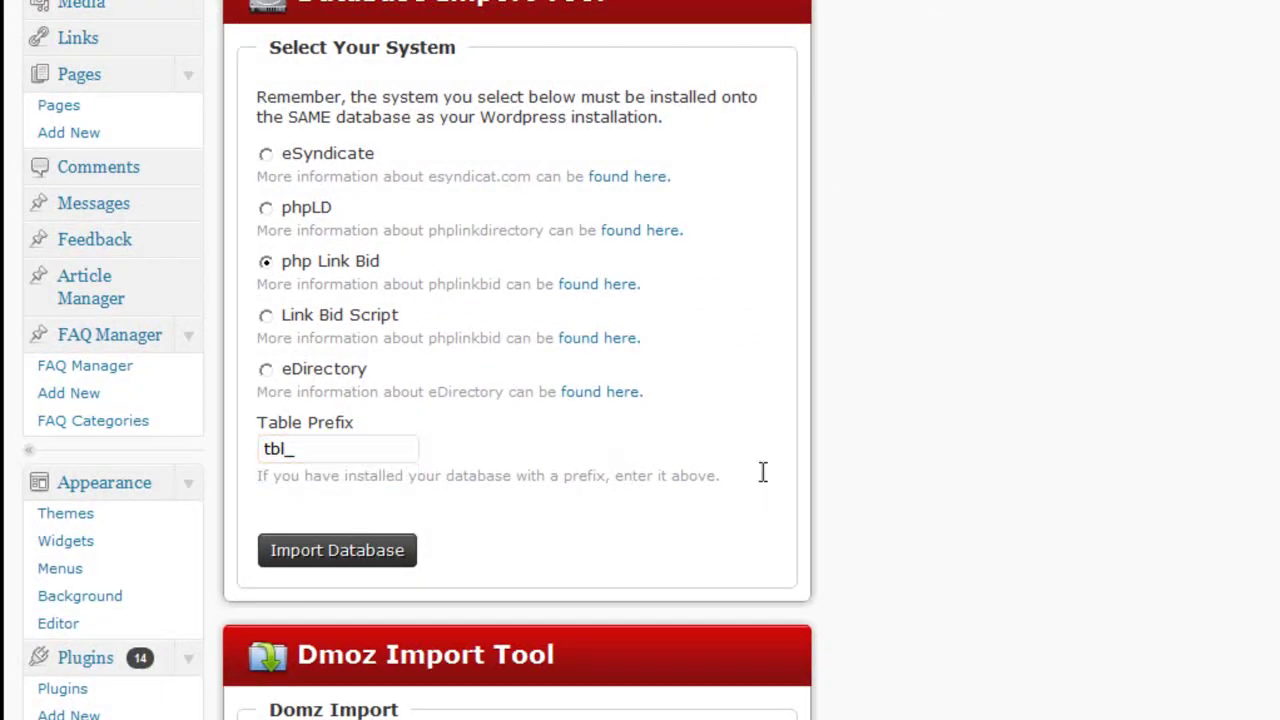
pyautogui.click(350, 560)
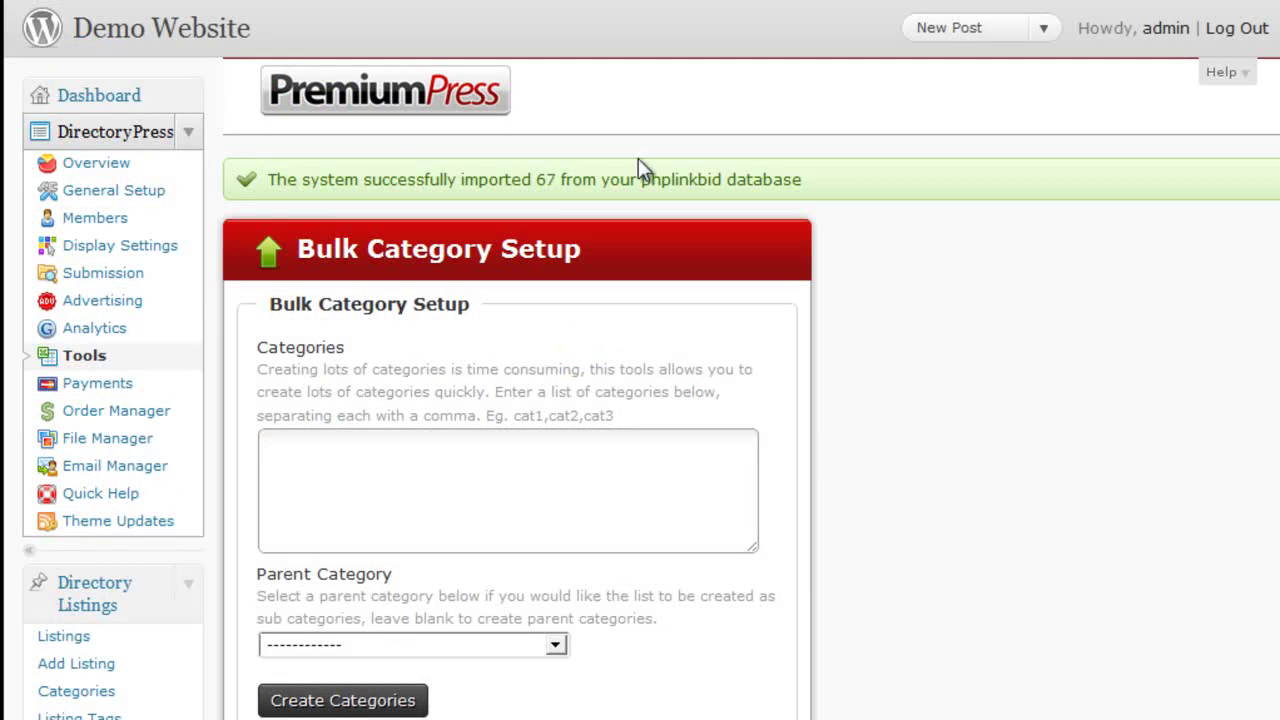
# - Show the Directory Listings page with 823 listings, including the newly imported Travel entries
pyautogui.click(70, 640)
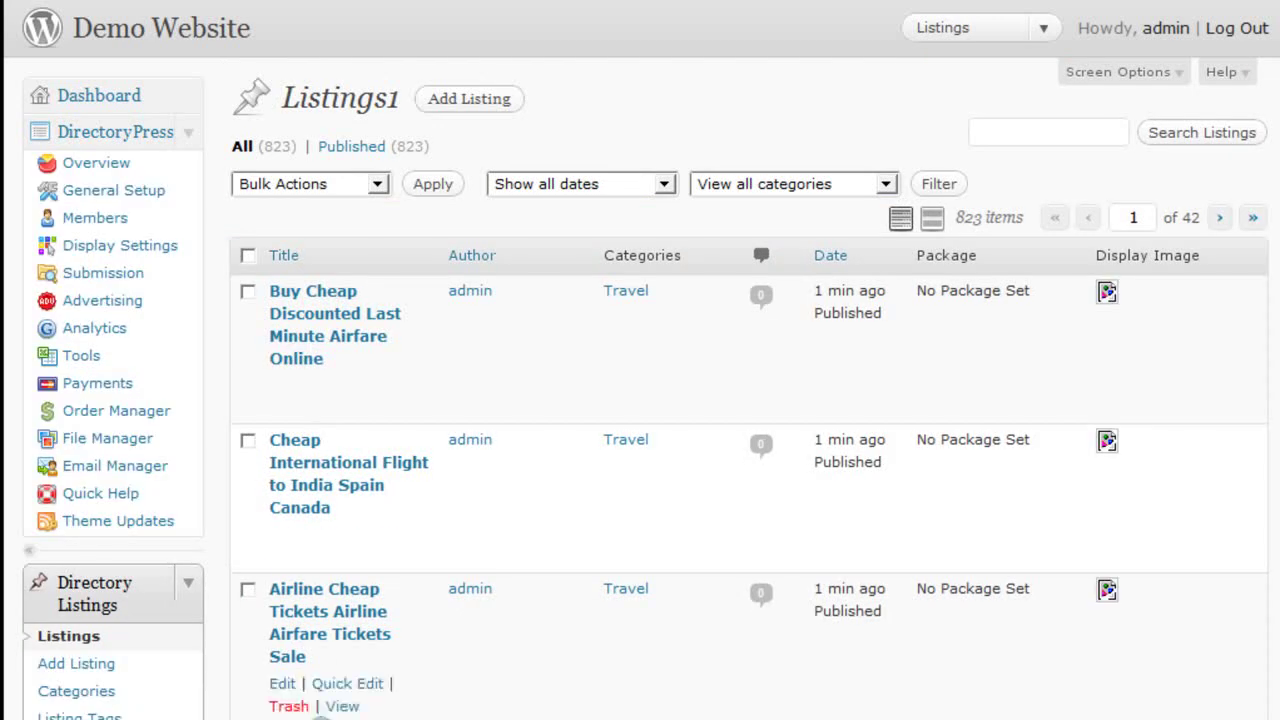
pyautogui.scroll(-3, 320, 712)
pyautogui.scroll(3, 325, 716)
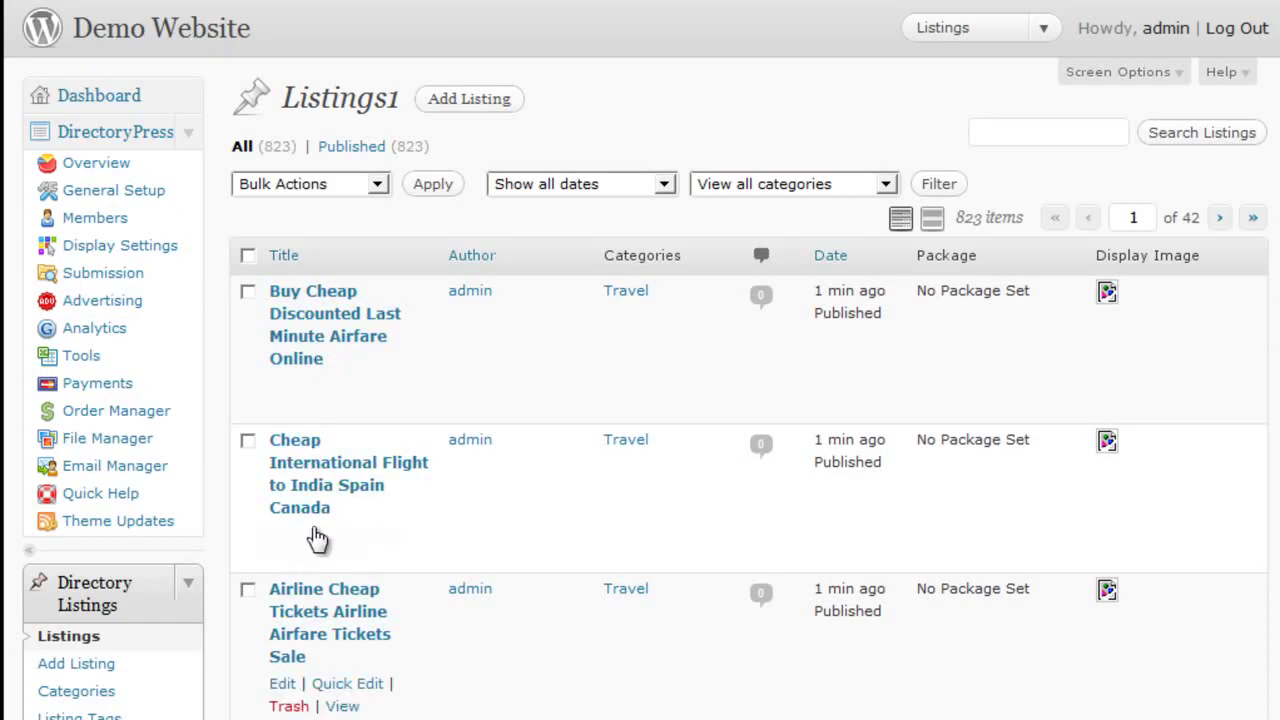